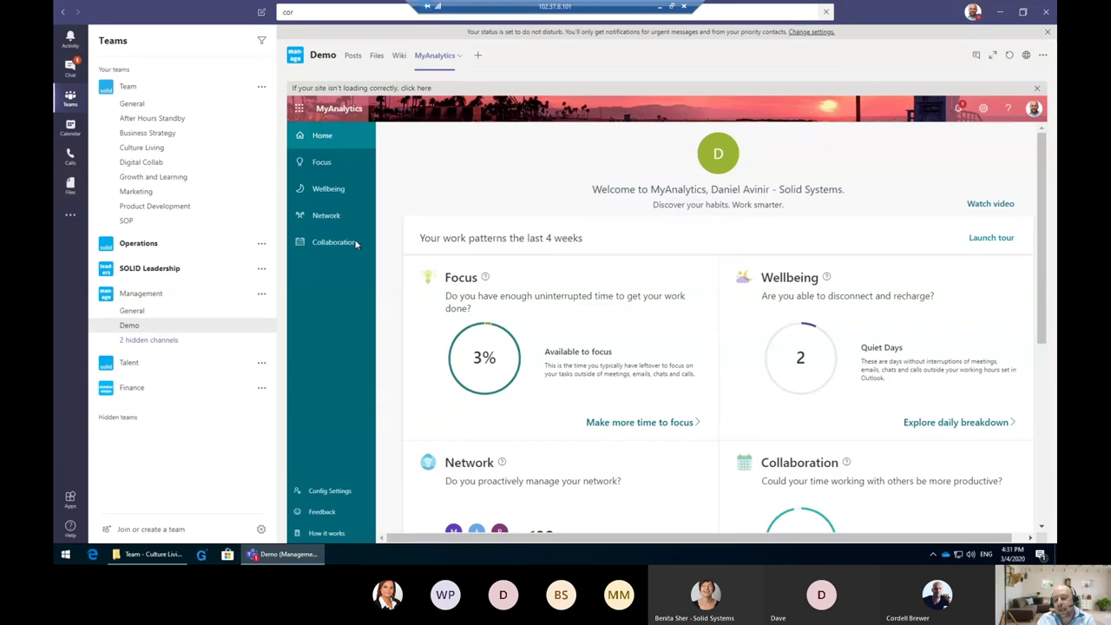
- Review the MyAnalytics Collaboration page, including the weekly average, meeting habits and the emails-read figure under communication habits
click(347, 241)
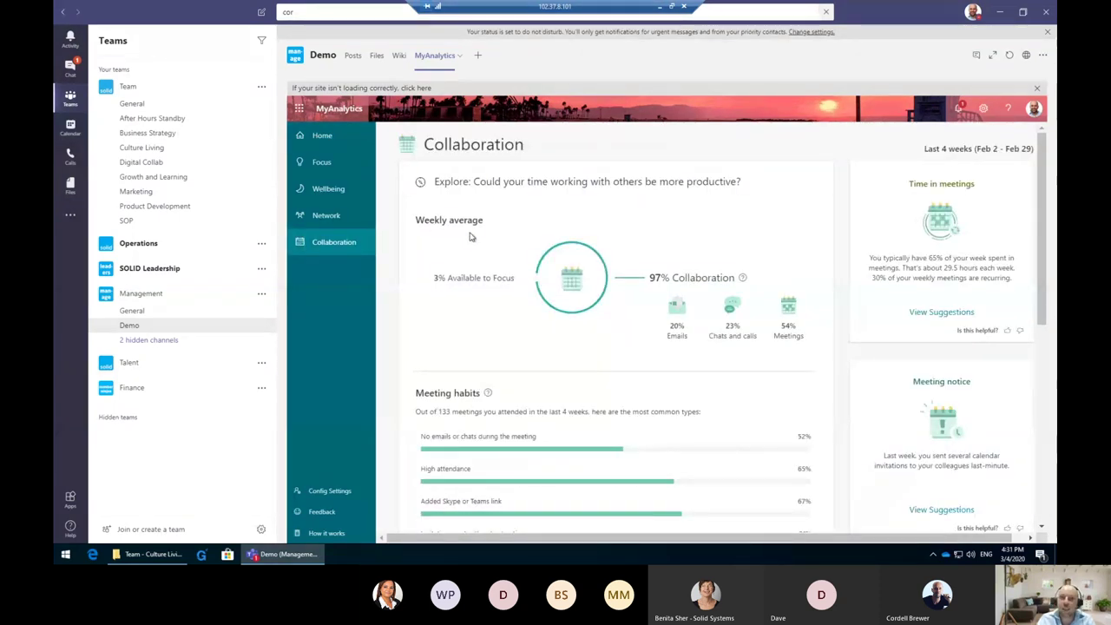
scroll(473, 230, down, 1)
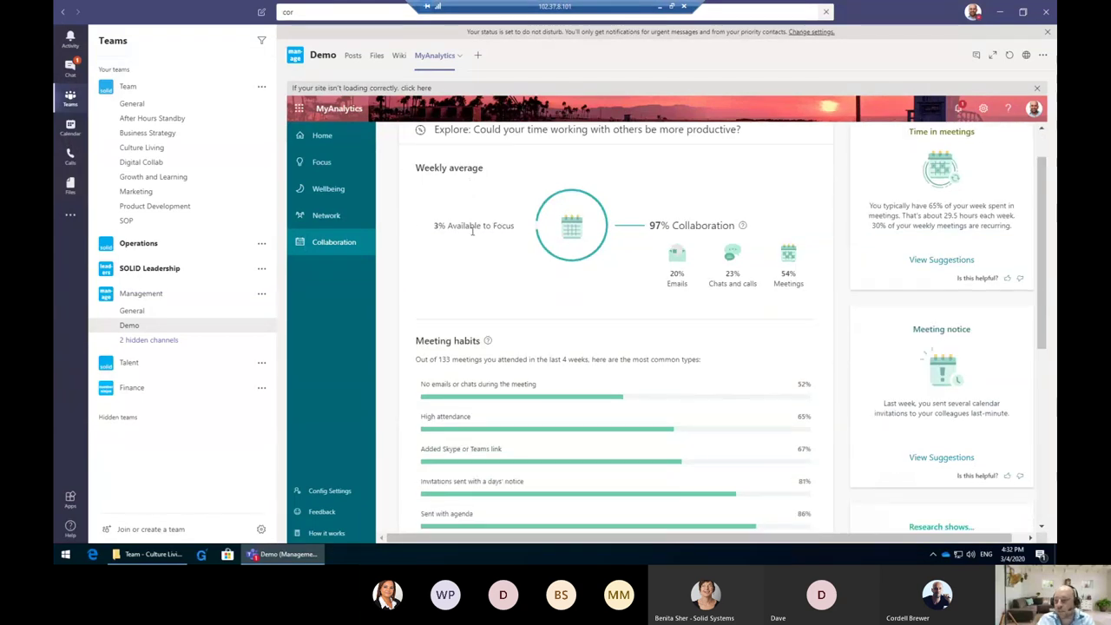
scroll(473, 230, down, 3)
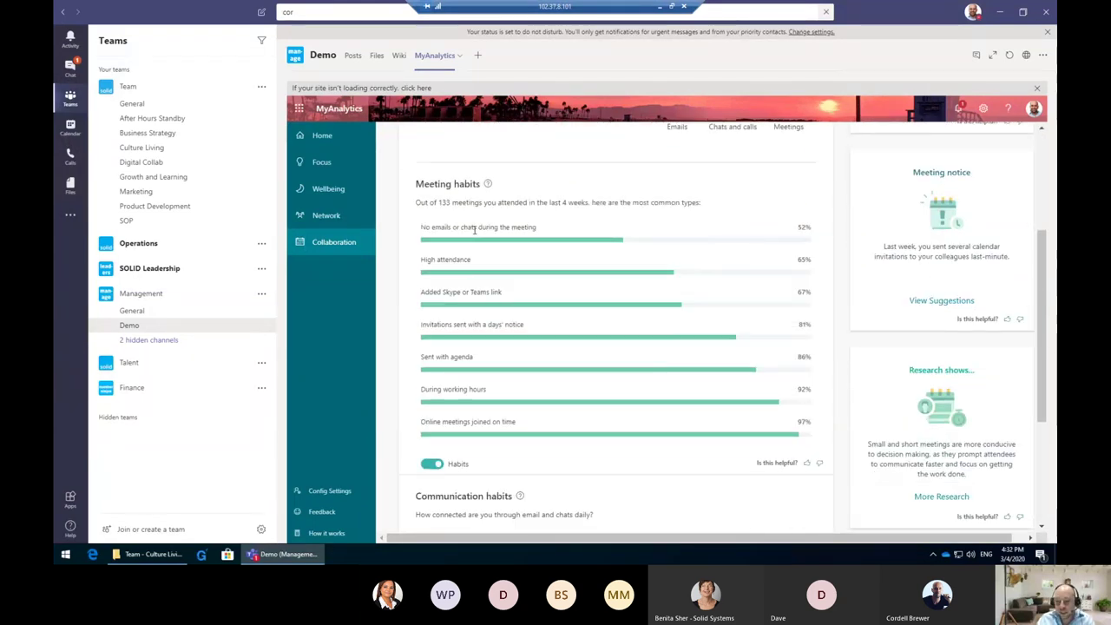
scroll(474, 230, down, 2)
scroll(475, 228, down, 1)
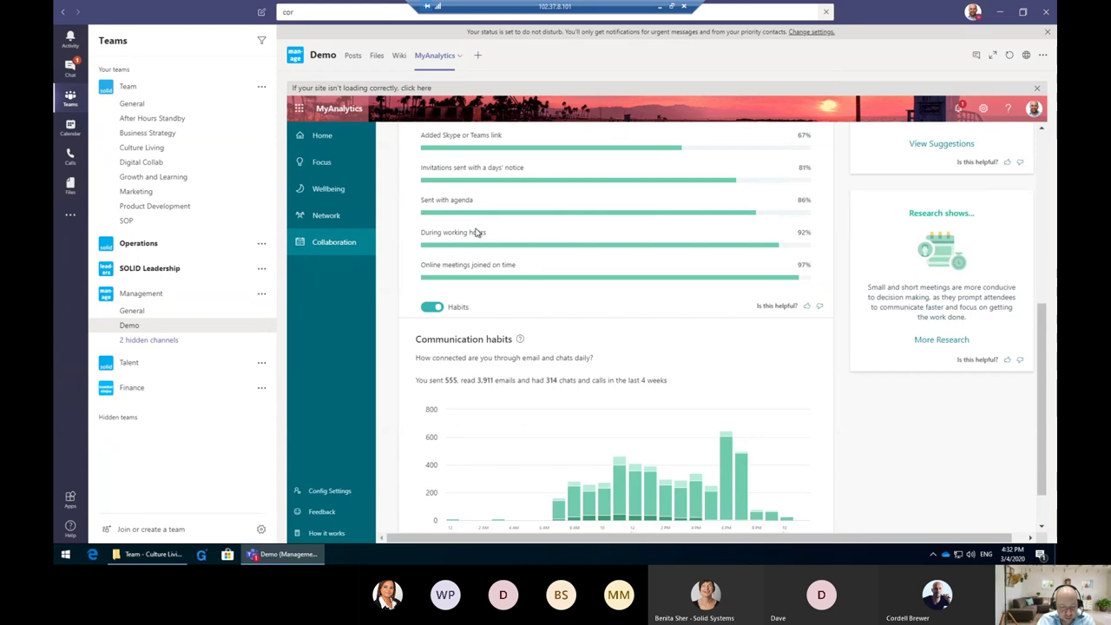
double_click(485, 380)
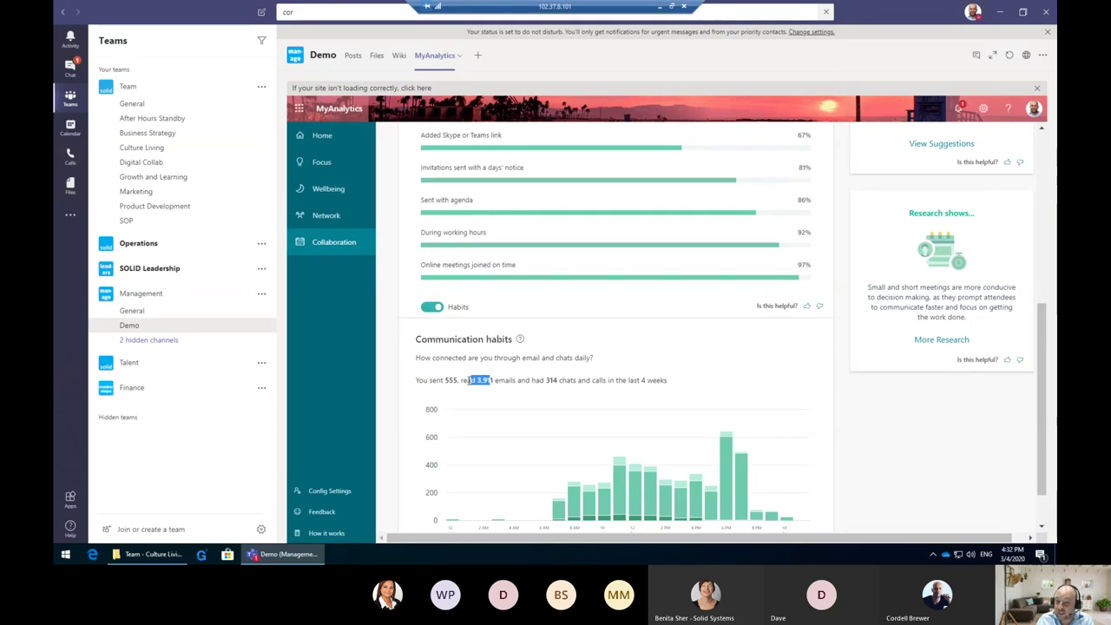
click(518, 380)
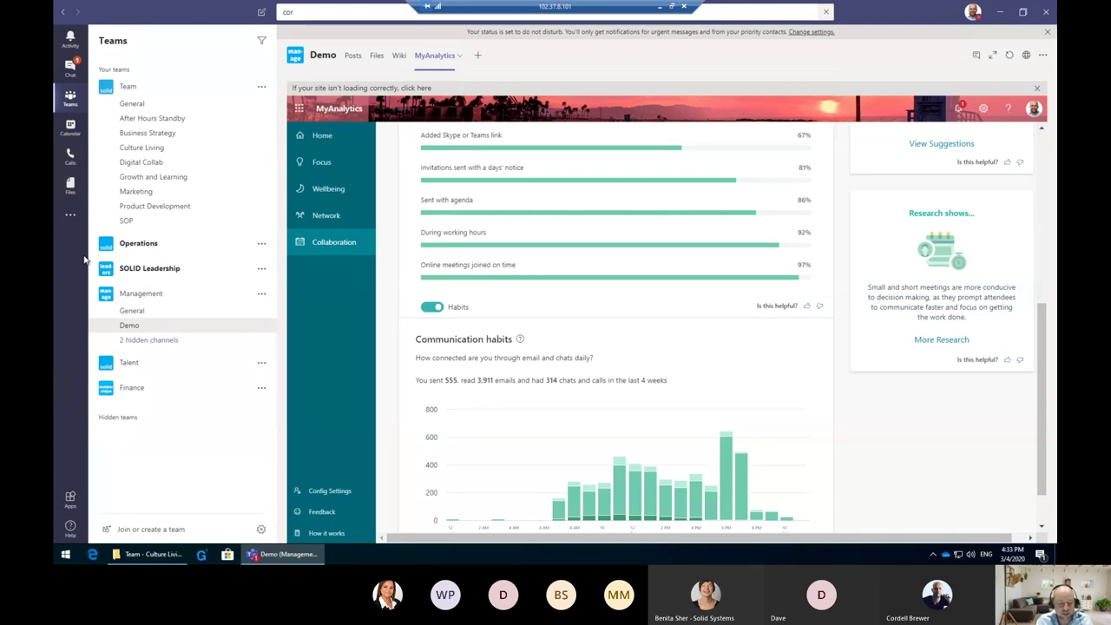
- View the activity feed and open the mention and the reply reaction from the Operations CS channel
click(71, 38)
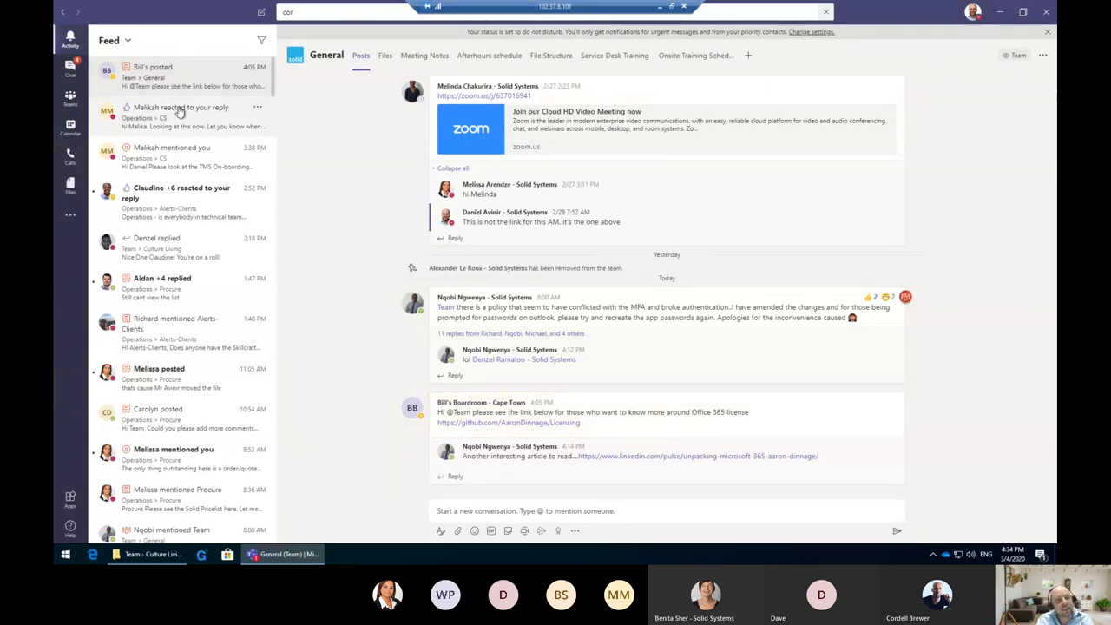
click(192, 154)
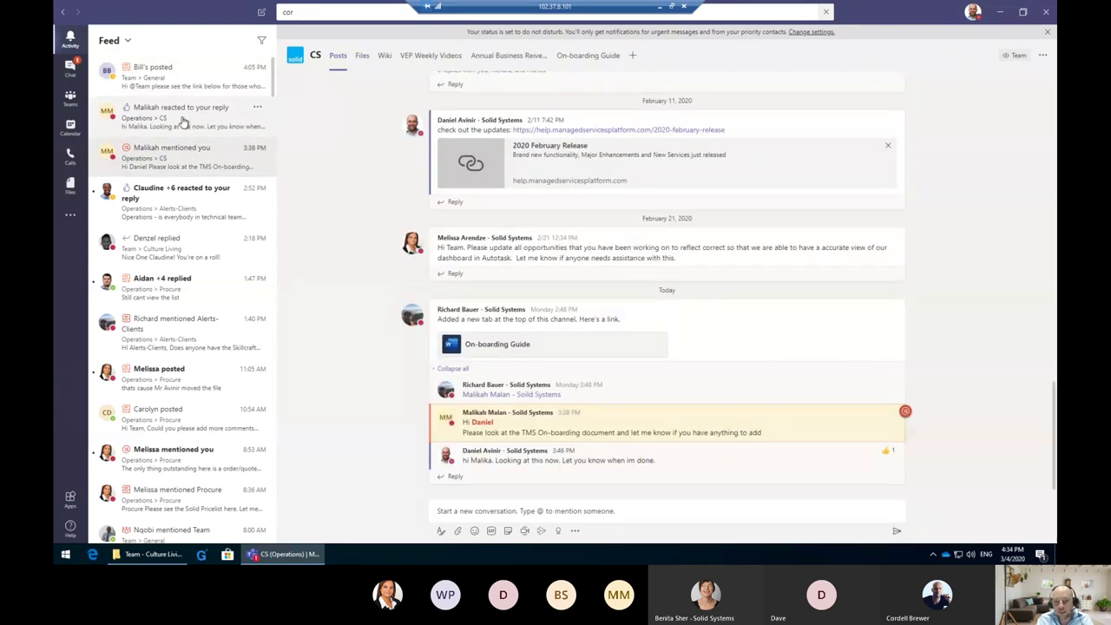
click(182, 122)
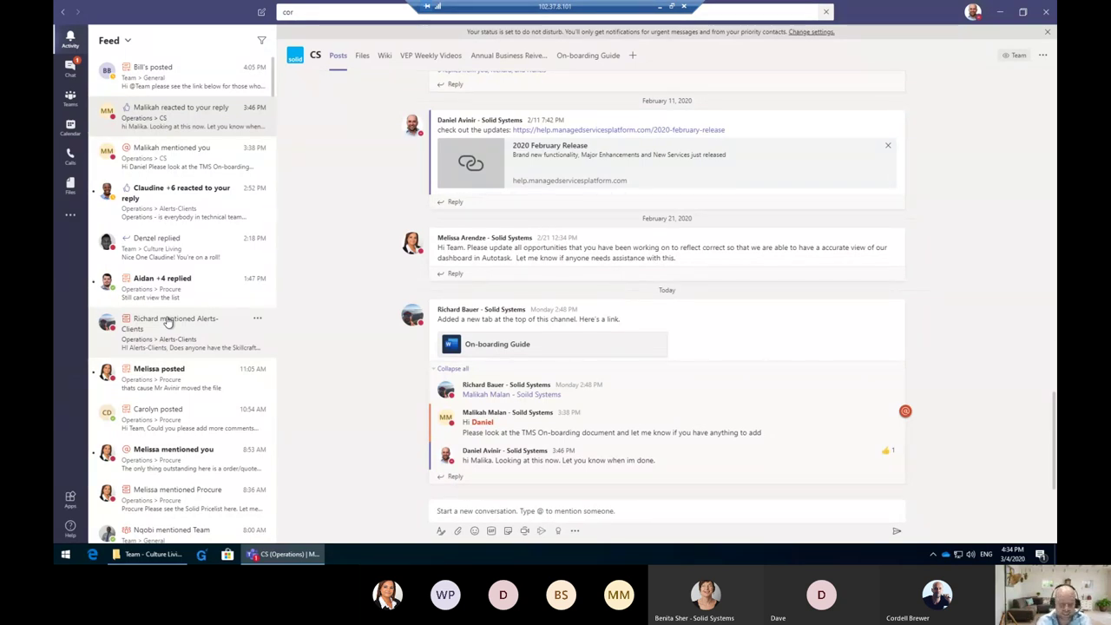
- Switch to the recent chats and view a colleague's conversation and the Microsoft Teams - Fast Learning Crash Course meeting chat
click(70, 68)
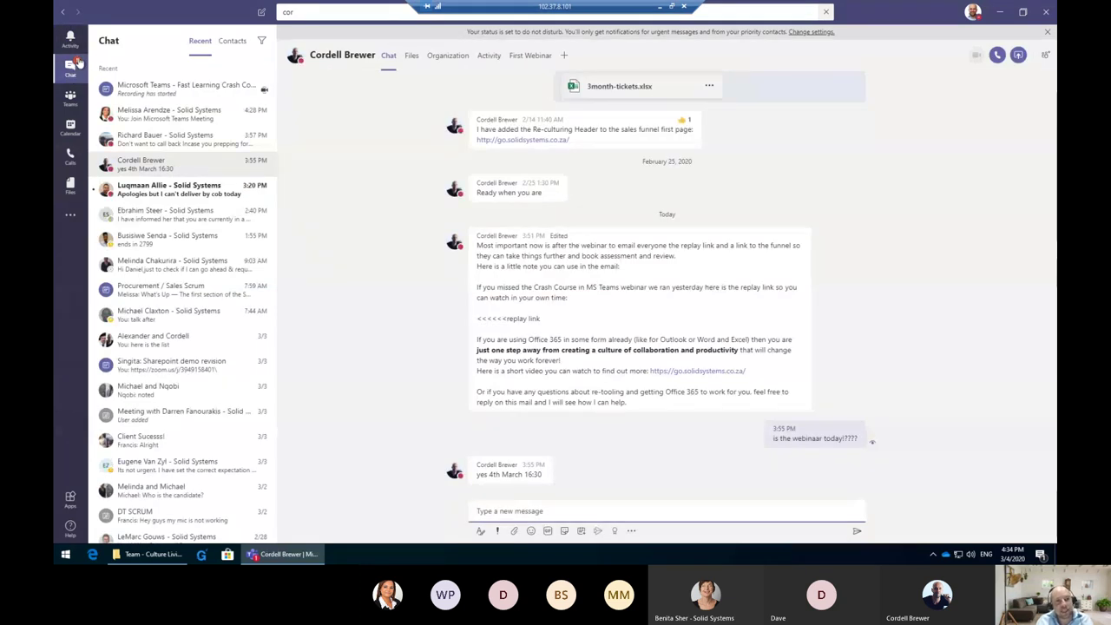
click(172, 110)
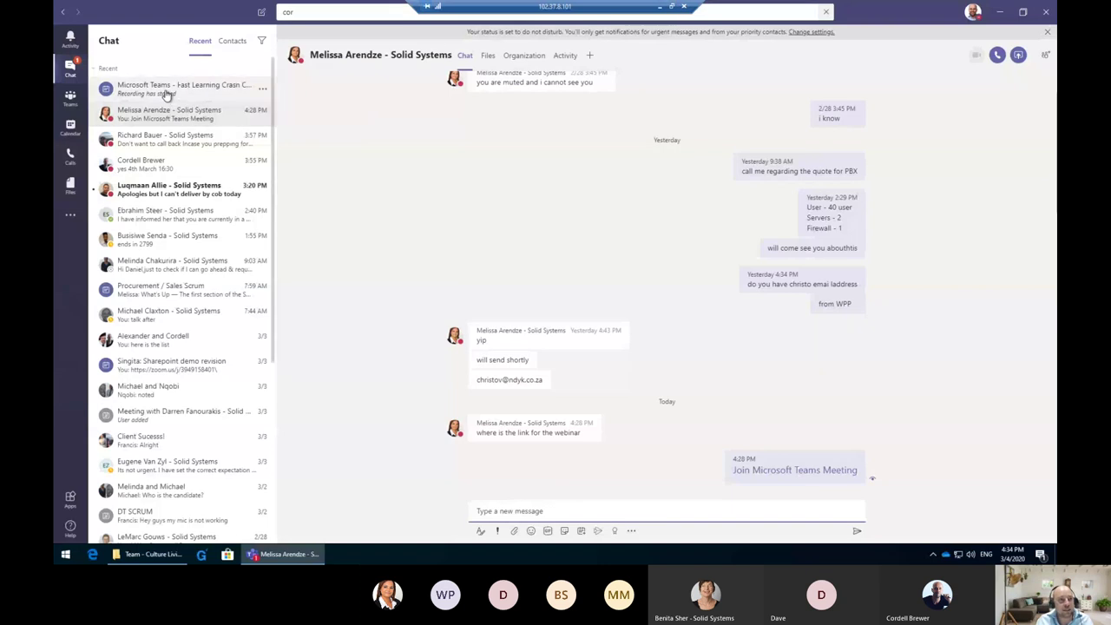
click(165, 91)
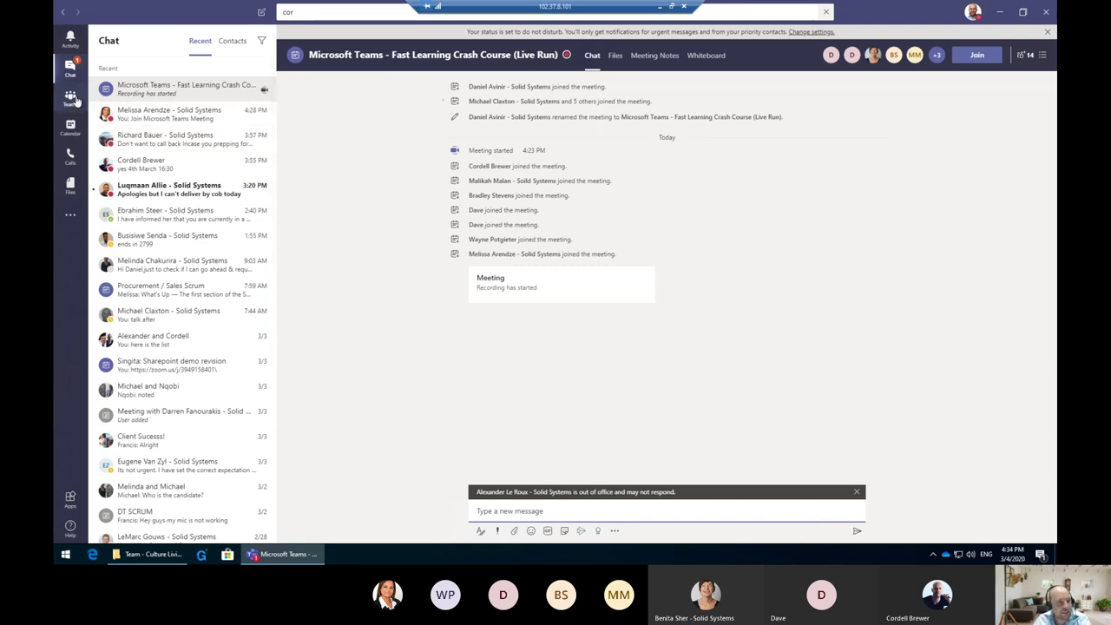
- Return to the teams list, collapse Team and Management, and expand the channels of Team and Operations
click(75, 101)
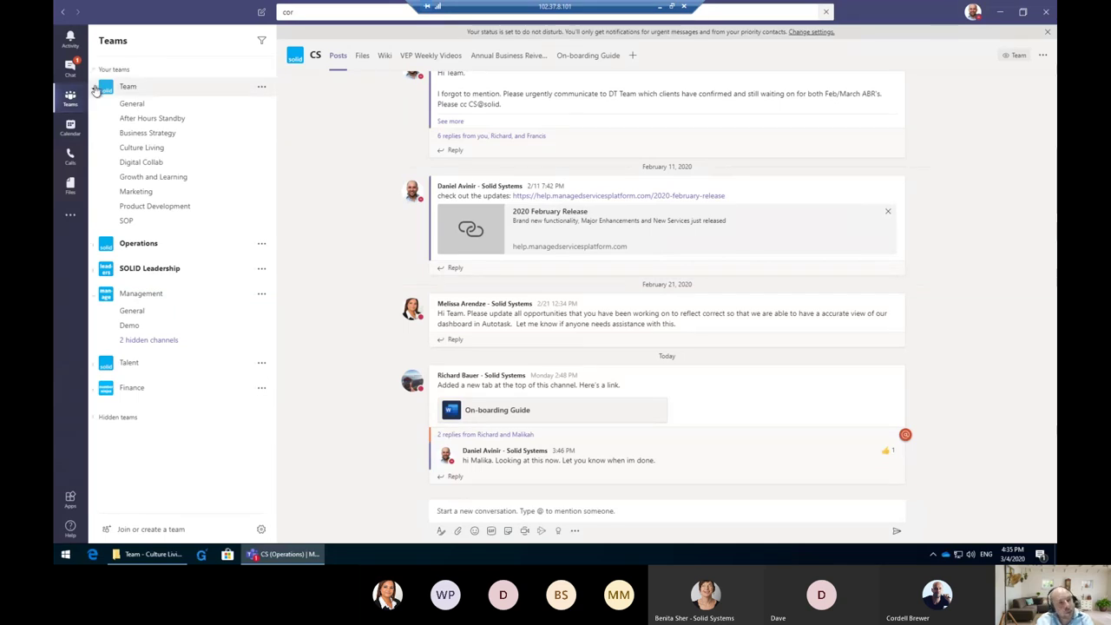
click(96, 88)
click(99, 162)
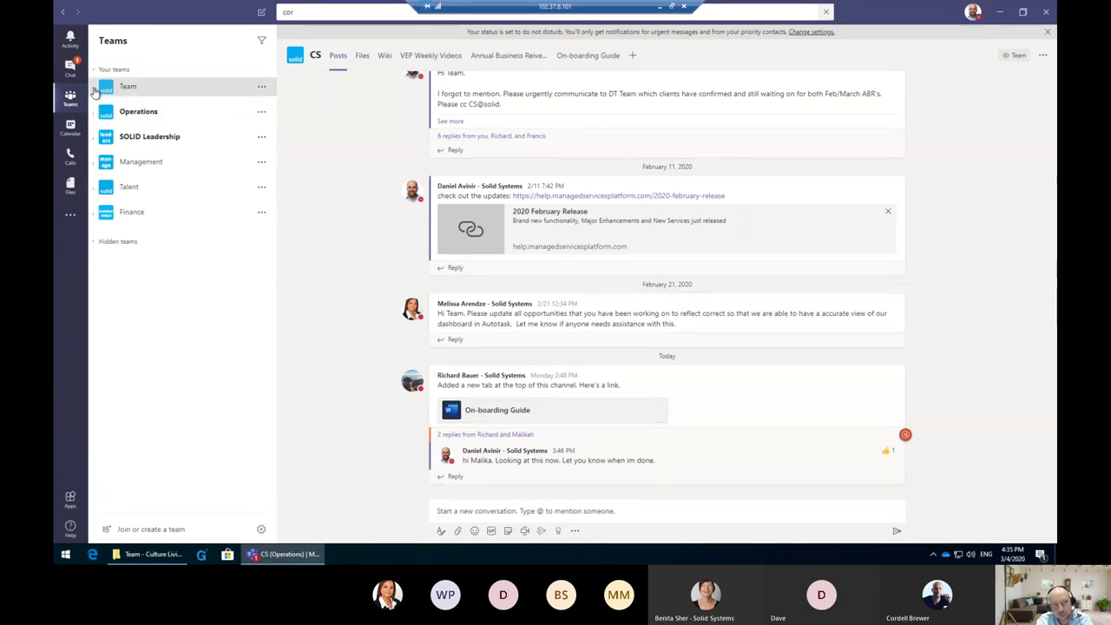
click(128, 90)
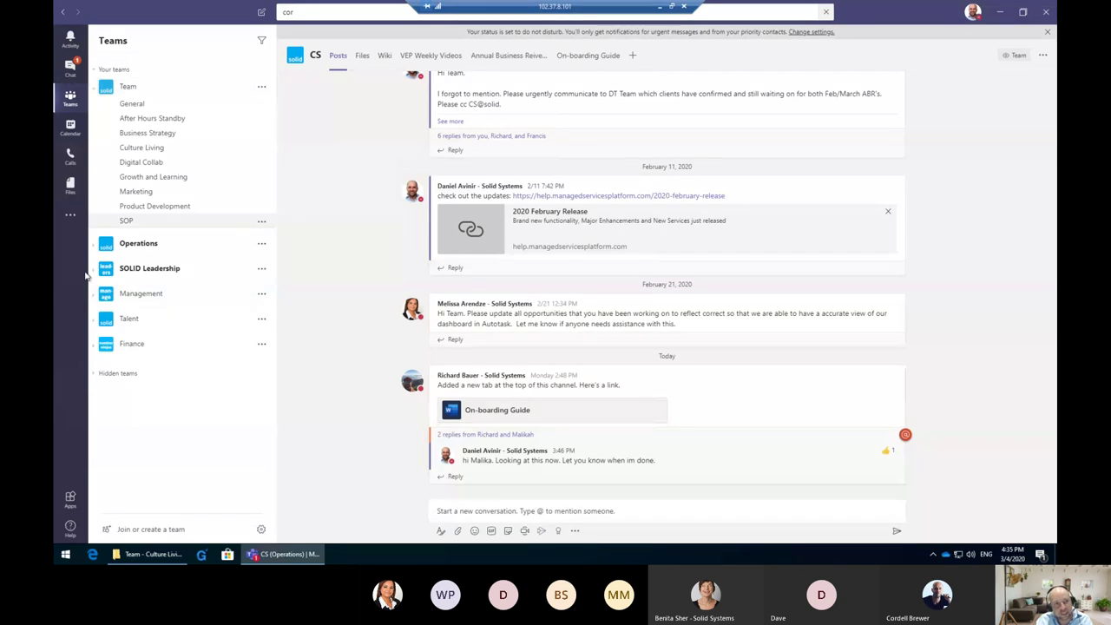
click(139, 243)
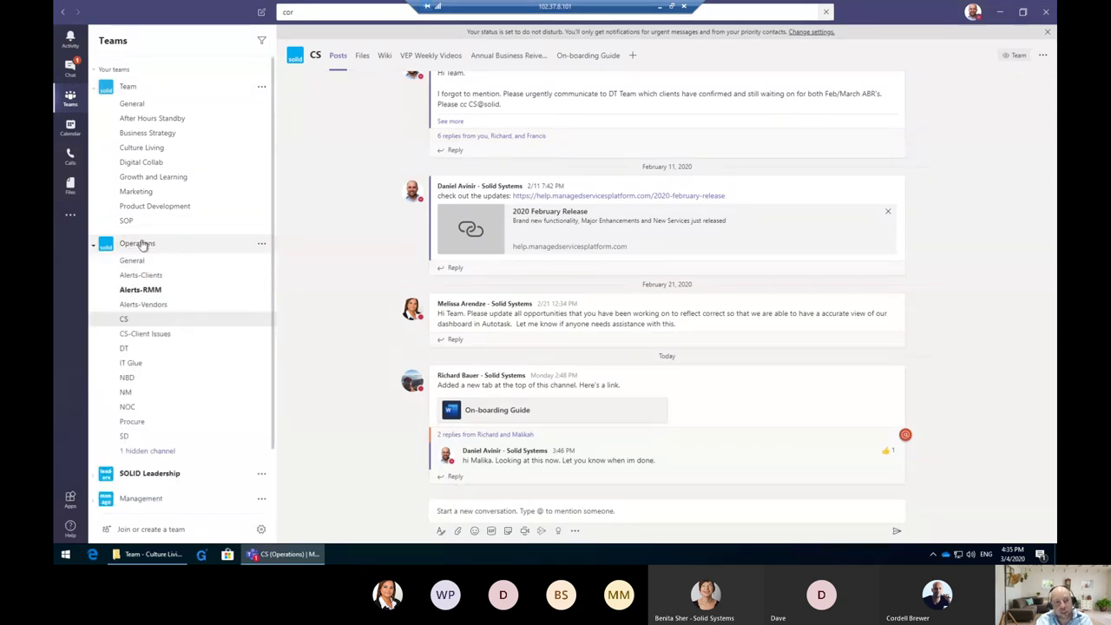
- Open the Culture Living channel of Team and expand the replies under the new-month post
click(133, 149)
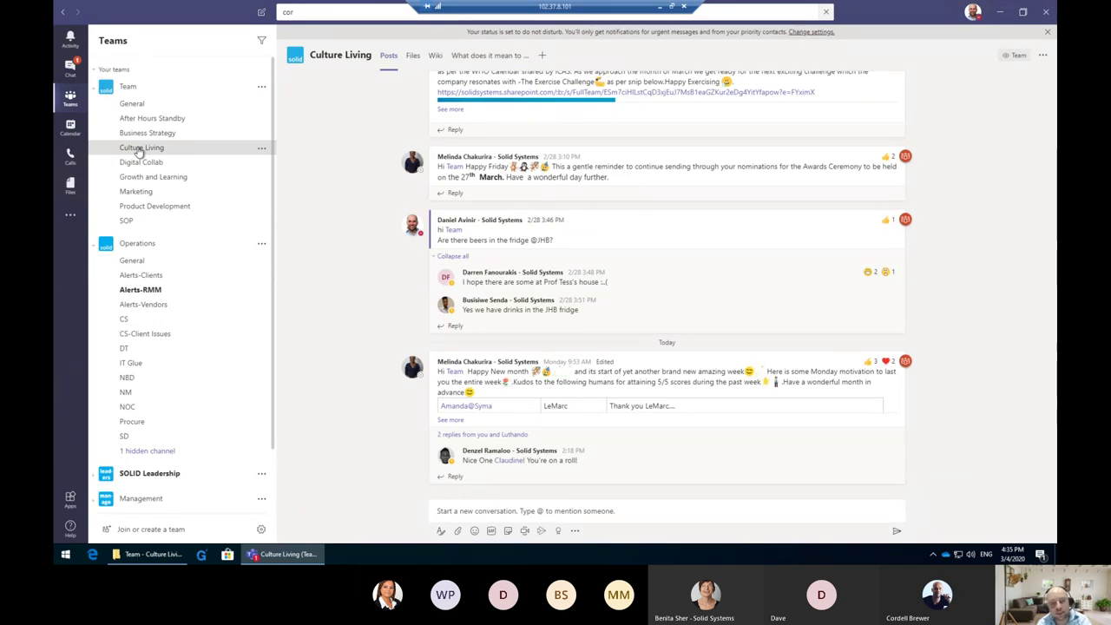
click(482, 435)
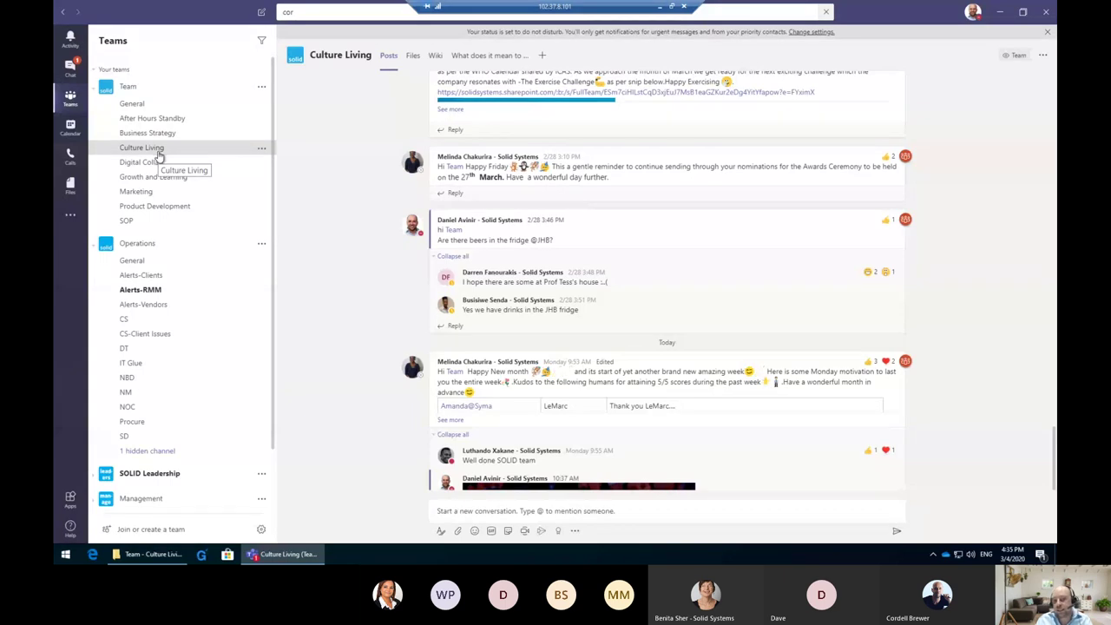
scroll(152, 113, down, 1)
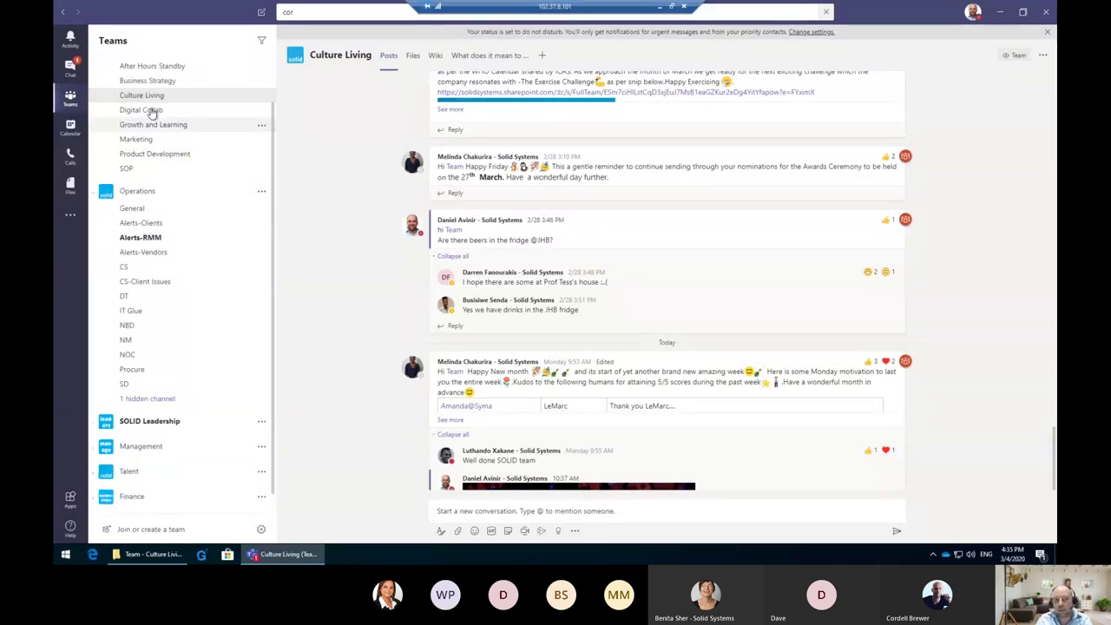
scroll(153, 114, up, 1)
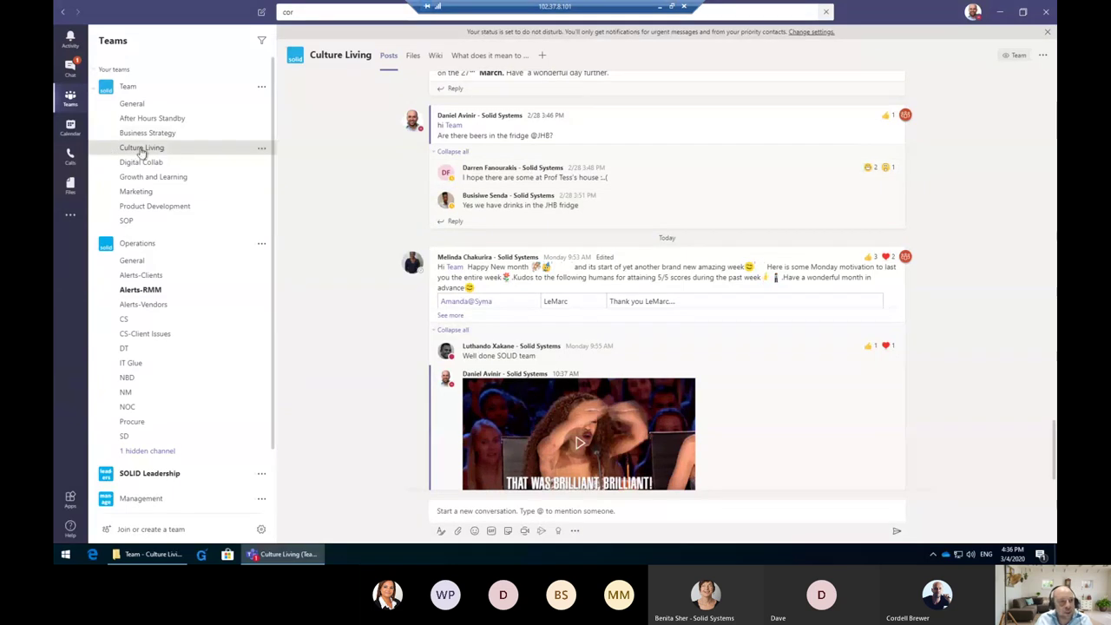
- Expand the full new-month post to view its kudos table and replies, and shorten the post again
click(448, 246)
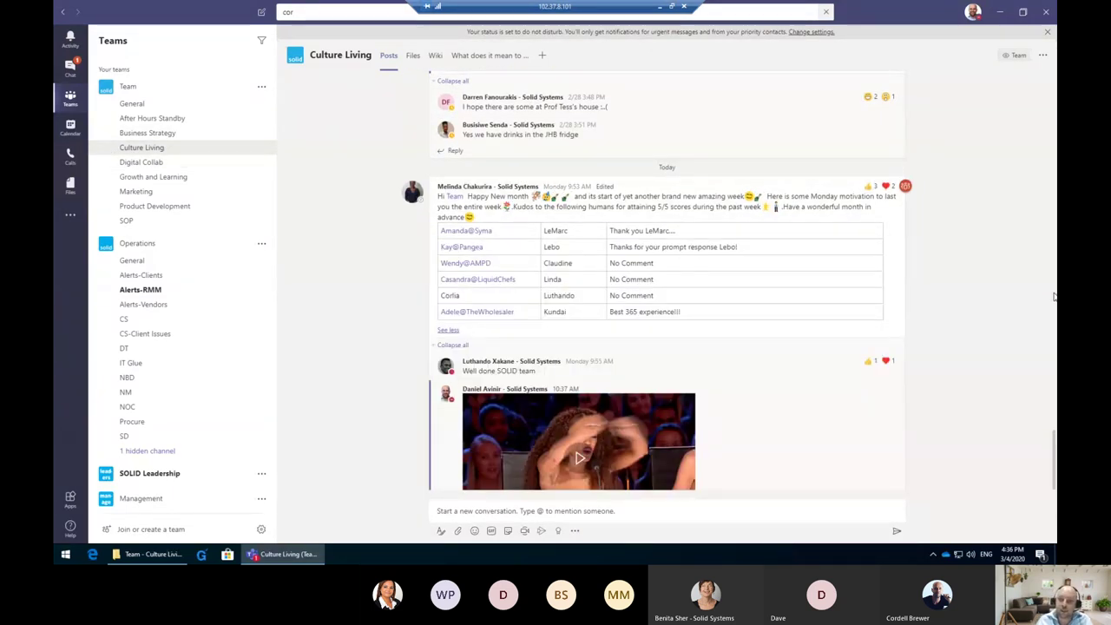
scroll(998, 261, down, 1)
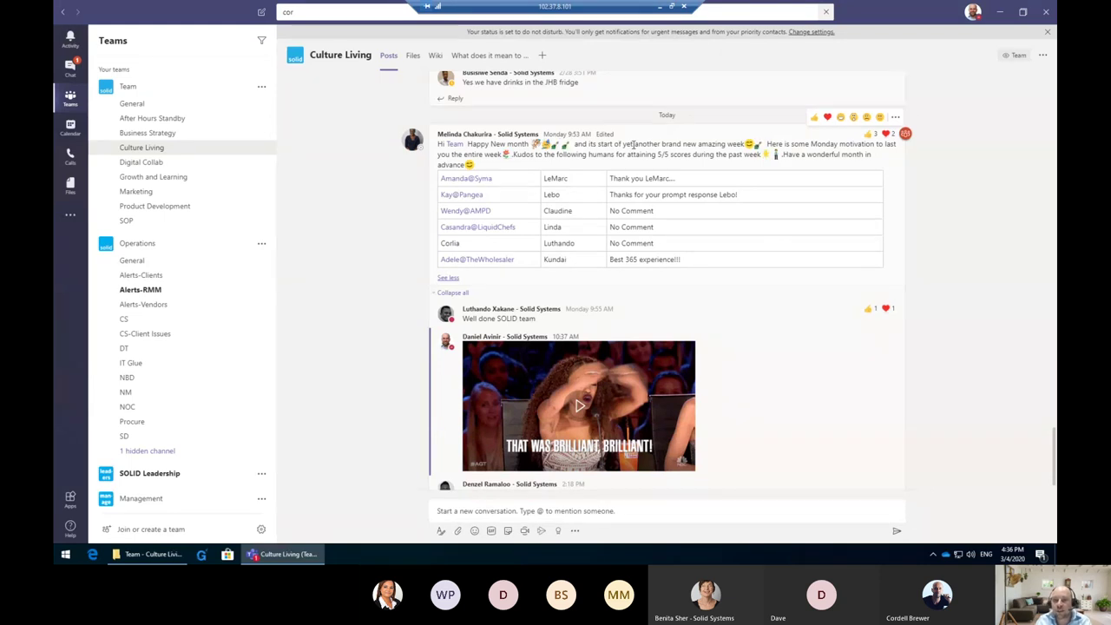
scroll(633, 152, down, 1)
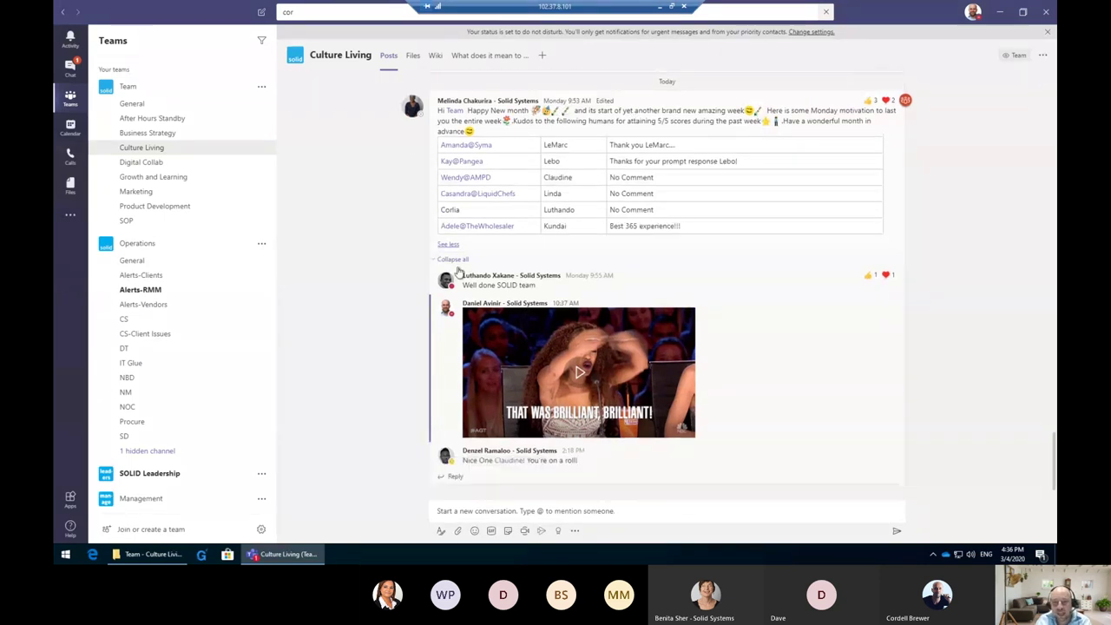
click(448, 246)
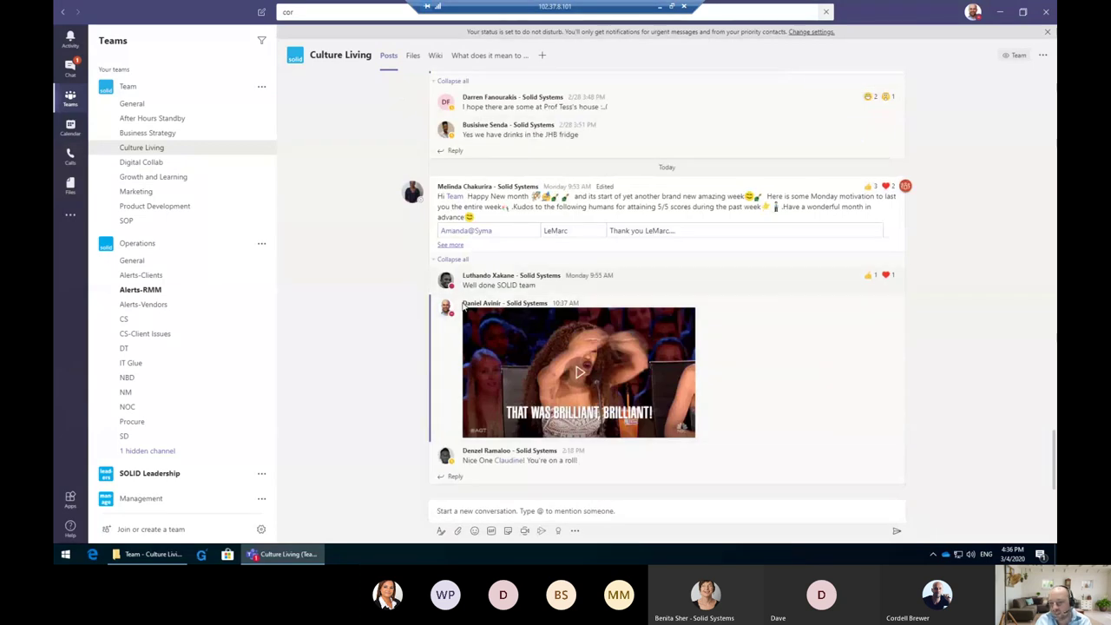
mouse_move(888, 190)
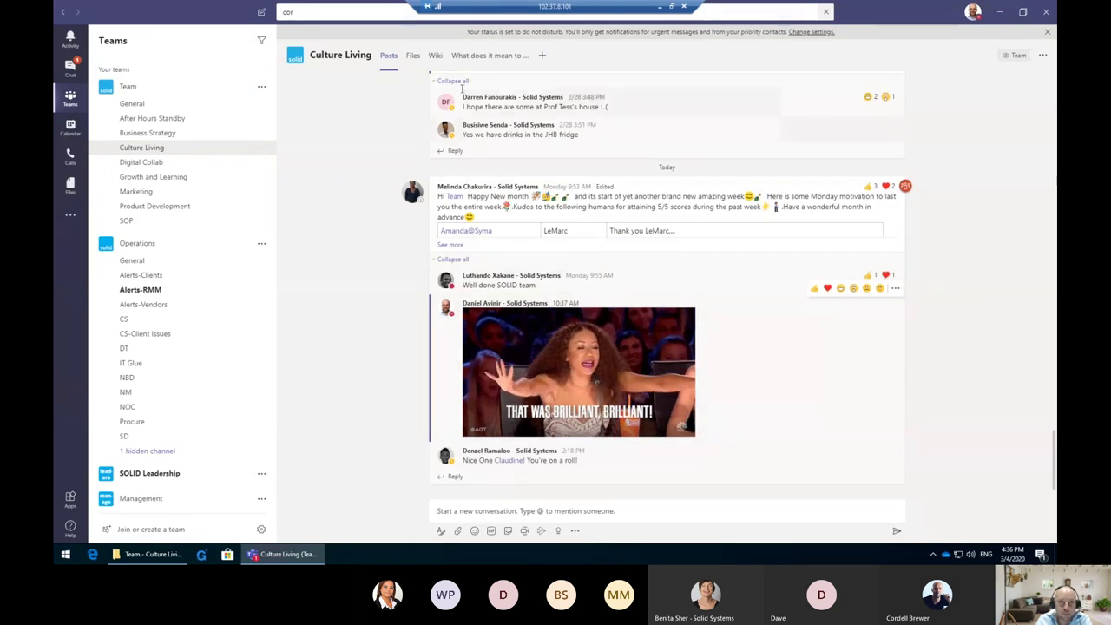
- Show the Culture Living channel's files and place the synced Team - Culture Living File Explorer window below them, with all its items selected
click(414, 56)
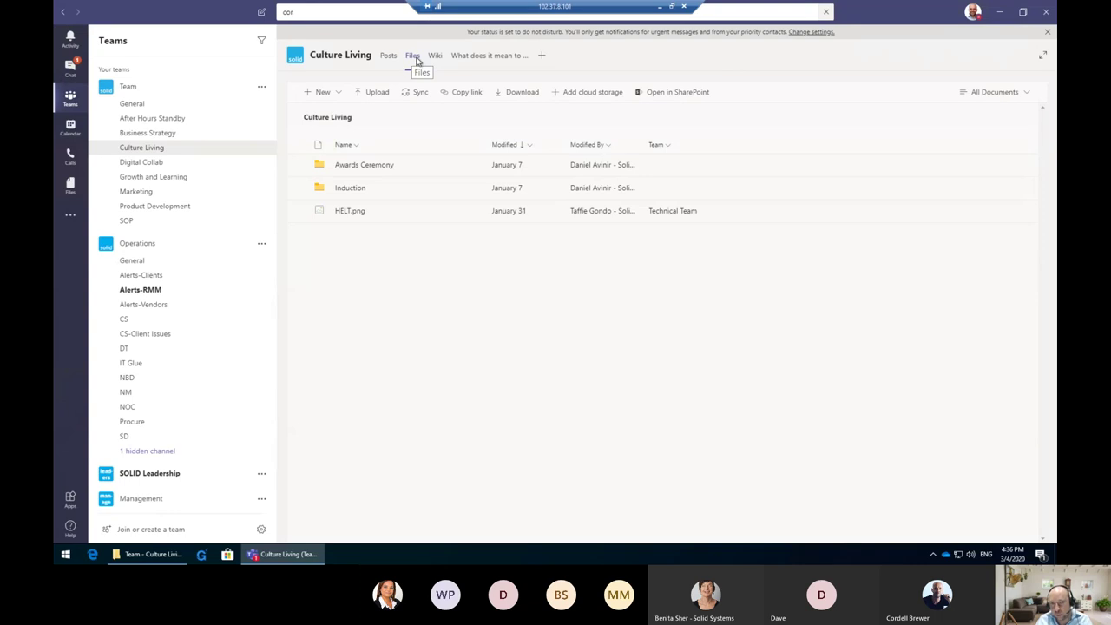
click(173, 555)
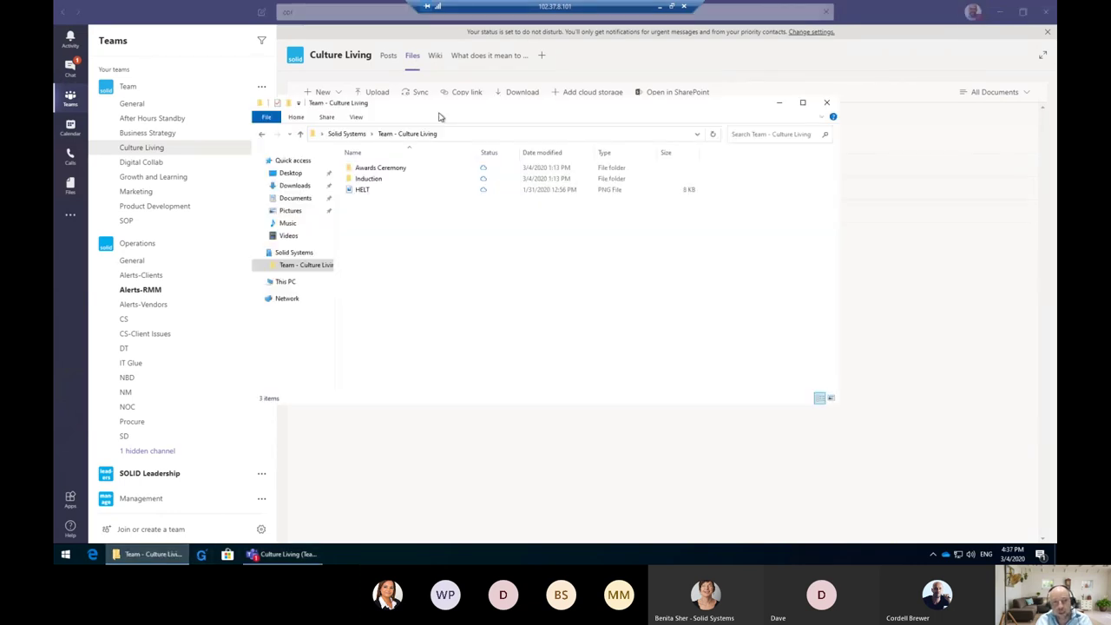
drag(441, 112, 550, 221)
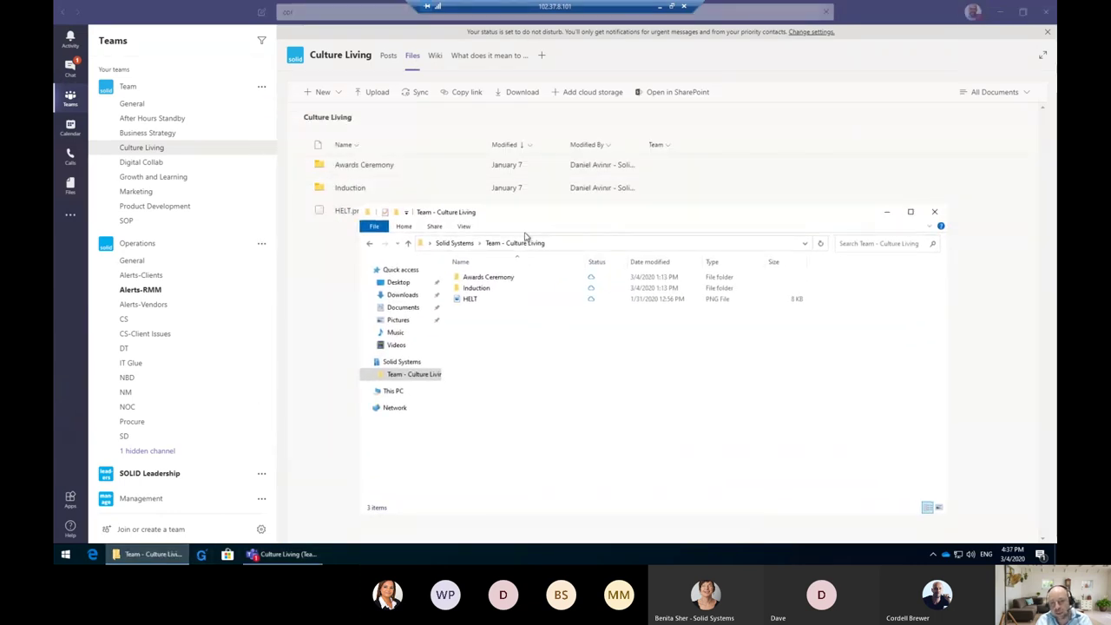
drag(501, 340, 451, 267)
drag(566, 221, 516, 297)
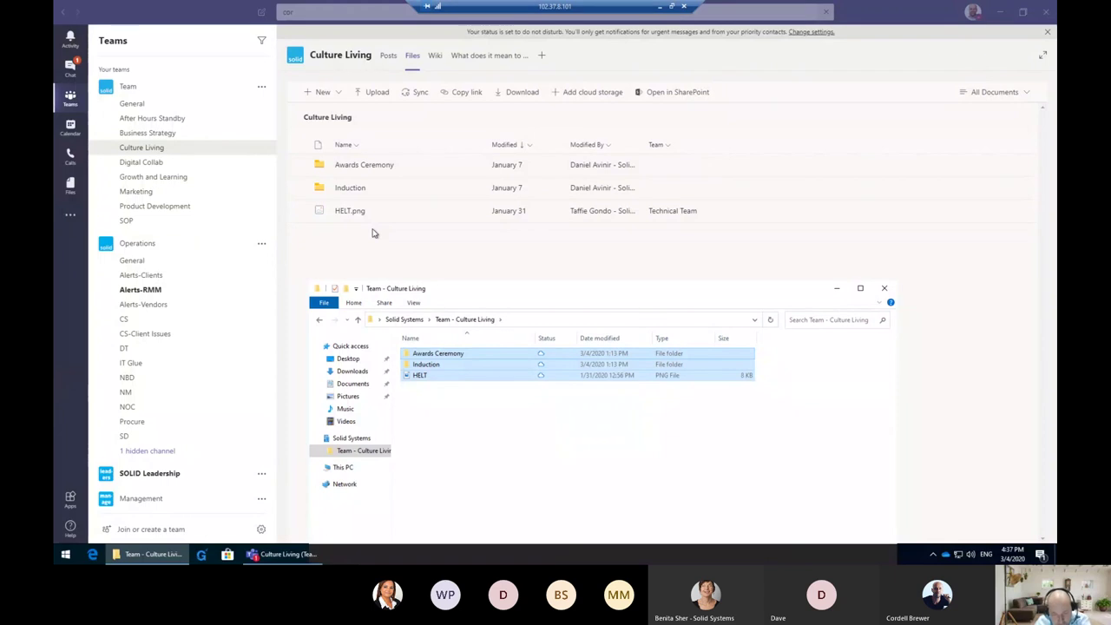
- Return to Teams and open the On-boarding Guide document from the post with expanded replies in the Operations CS channel
click(142, 321)
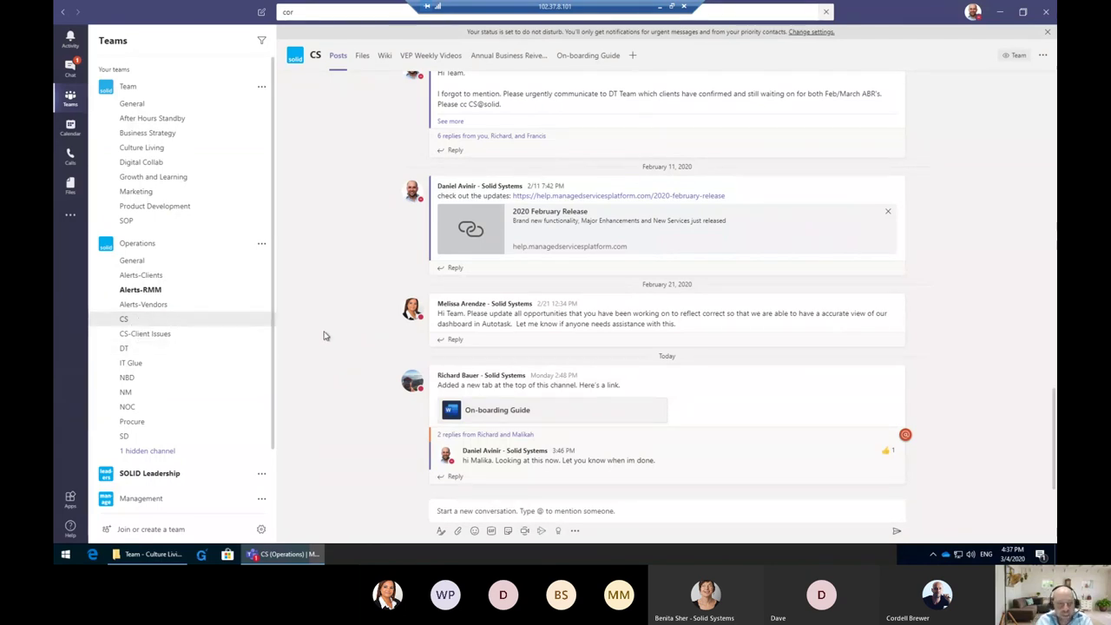
click(465, 436)
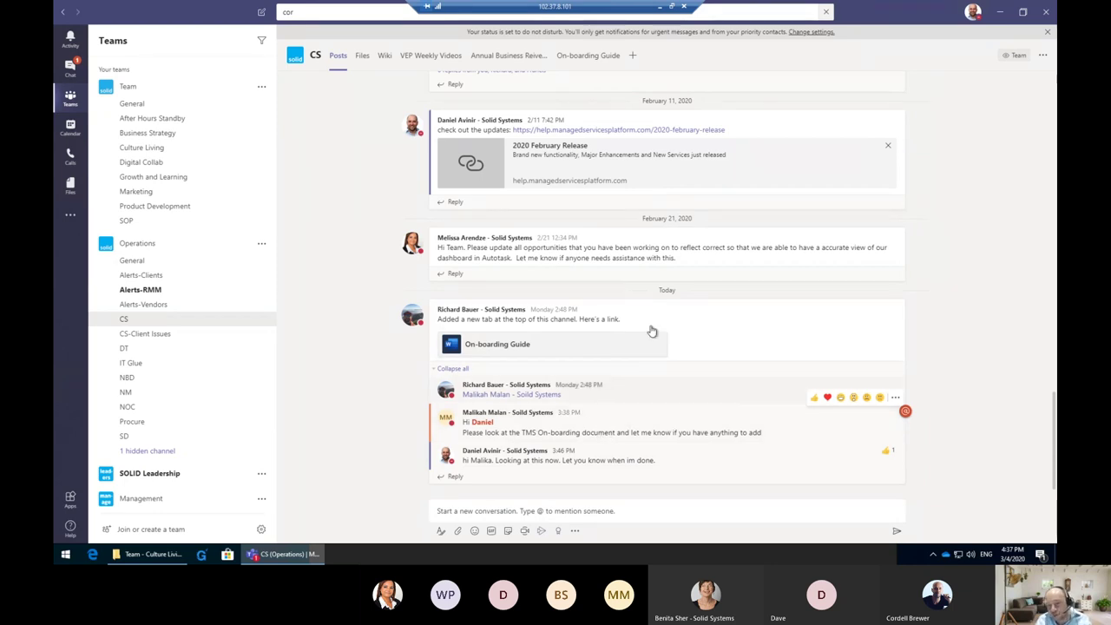
click(518, 351)
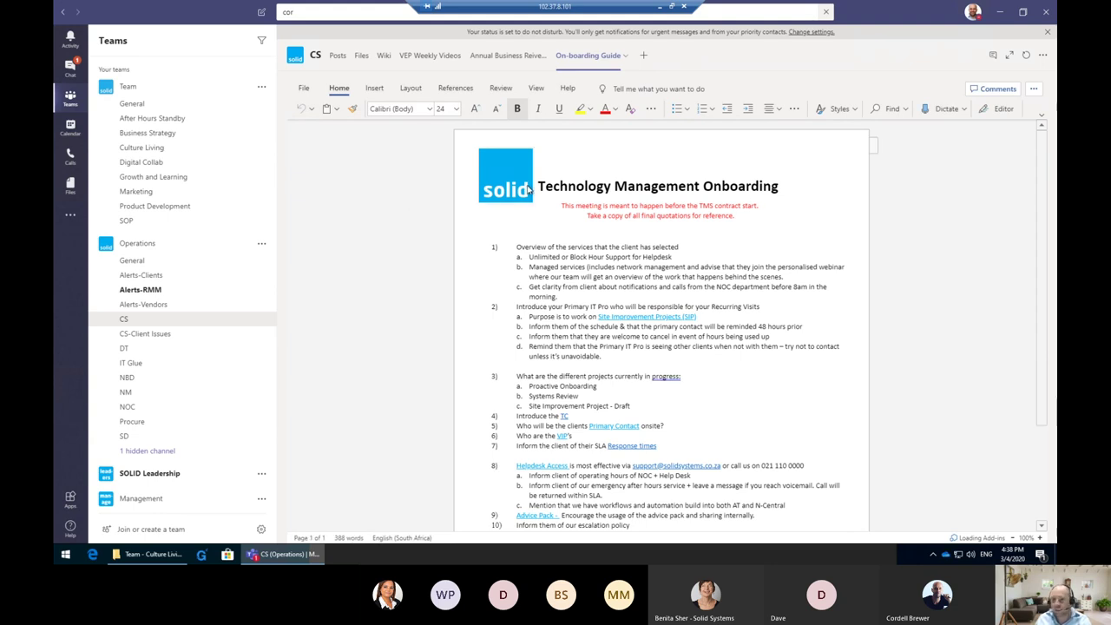
- Show the tab conversation beside the On-boarding Guide, check who else has the document open, and place the cursor in the document
click(993, 57)
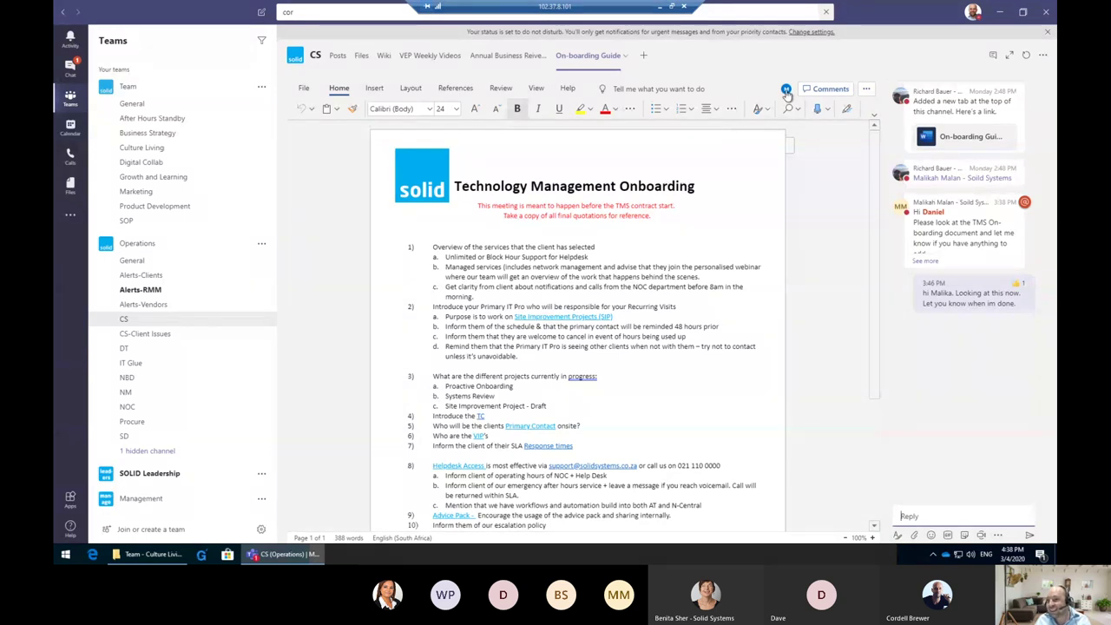
mouse_move(786, 92)
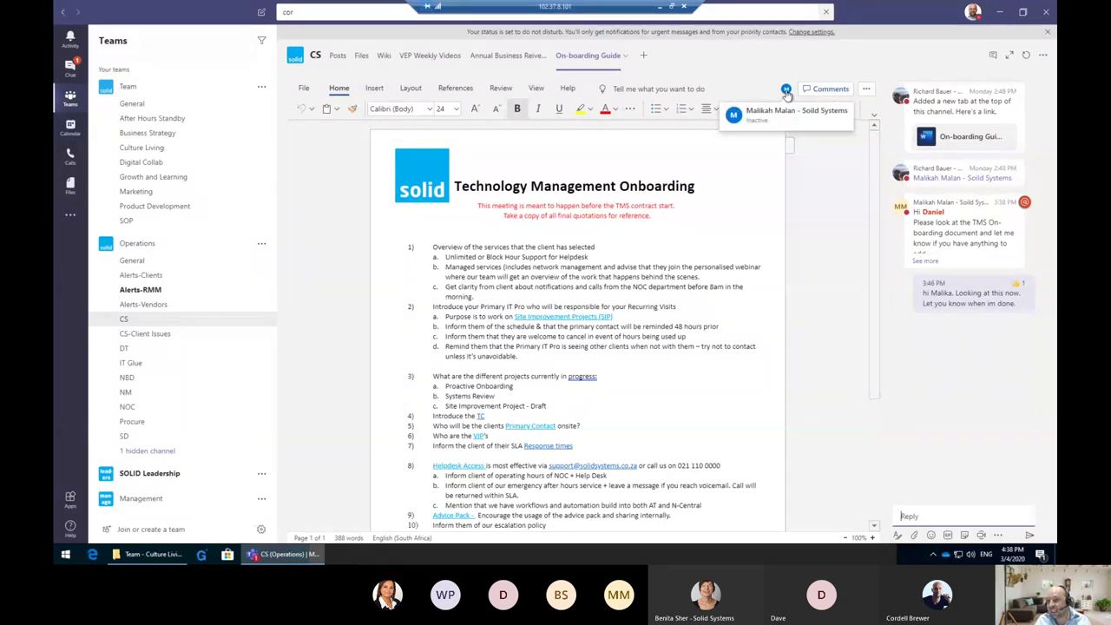
click(661, 266)
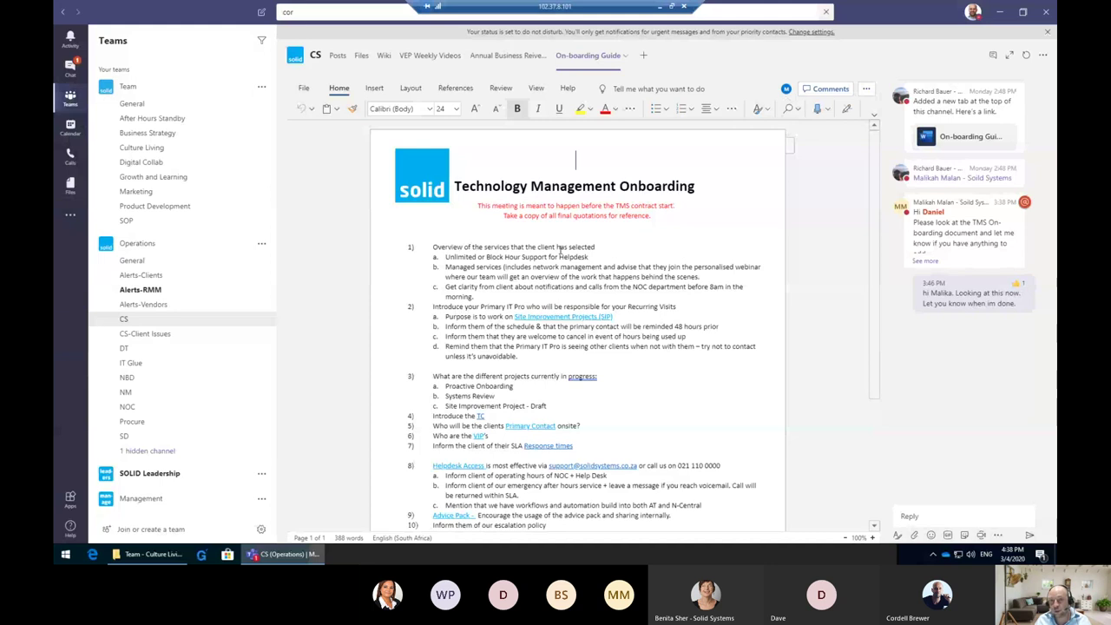
- Reply in the tab conversation "hi", a mention of the colleague, "- sorry, still have not gotten to look at this properly", and check its reactions
click(944, 522)
text(ii )
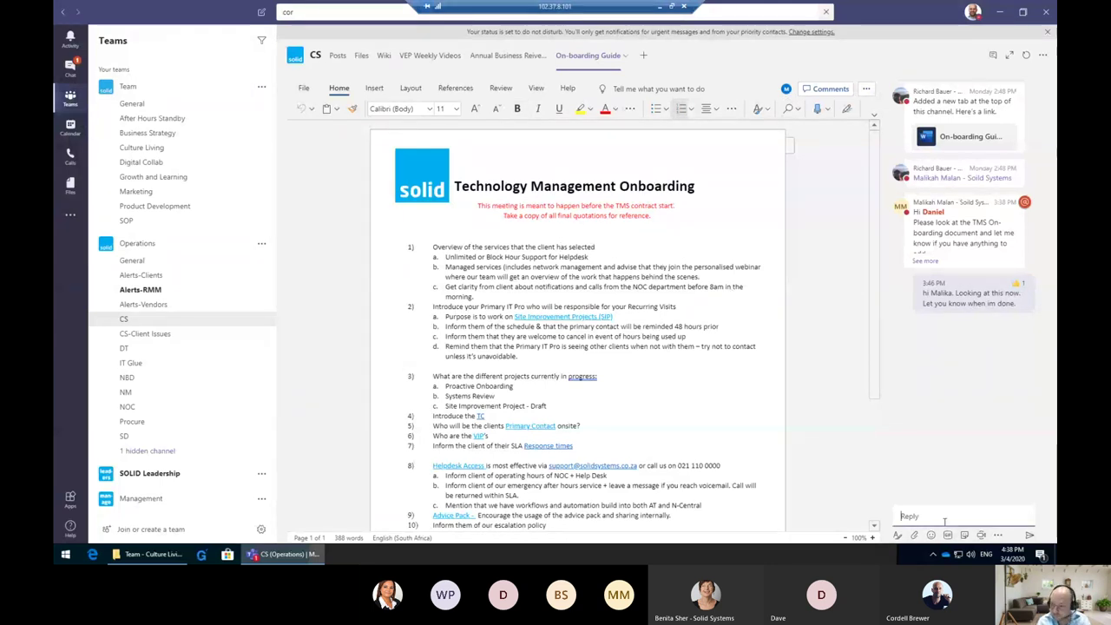
text(@mal)
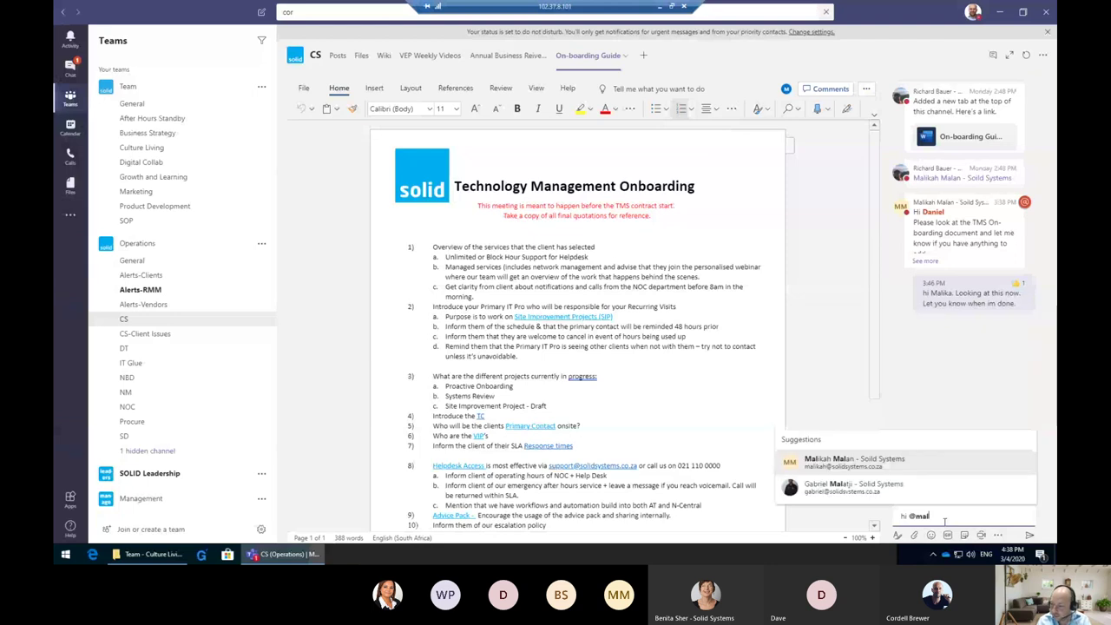
key(Return)
text(- sorry)
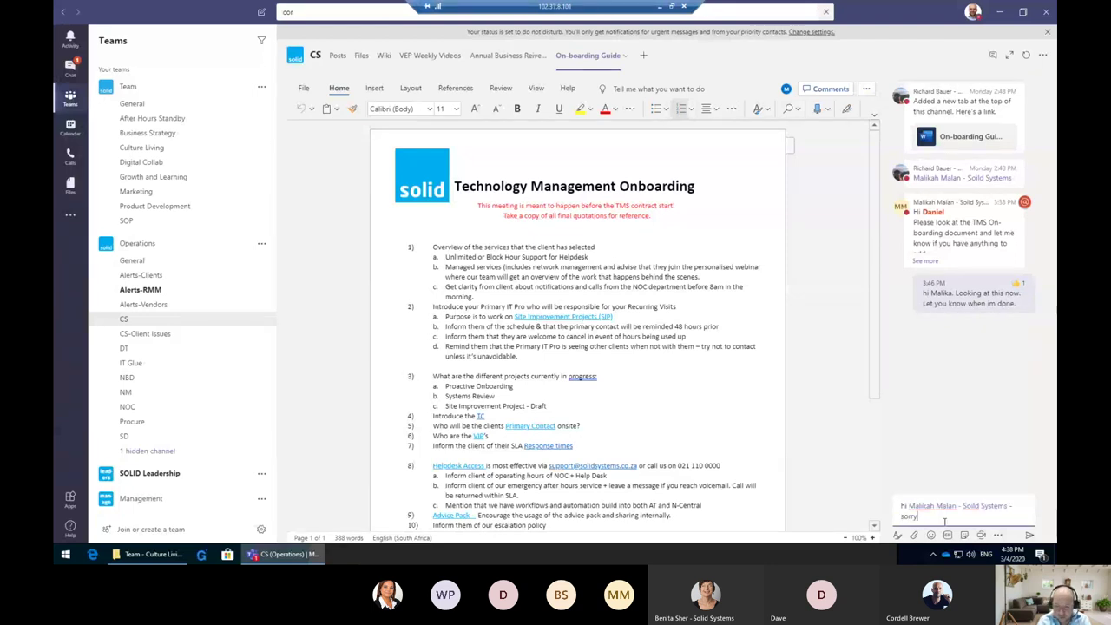
text(, still have not )
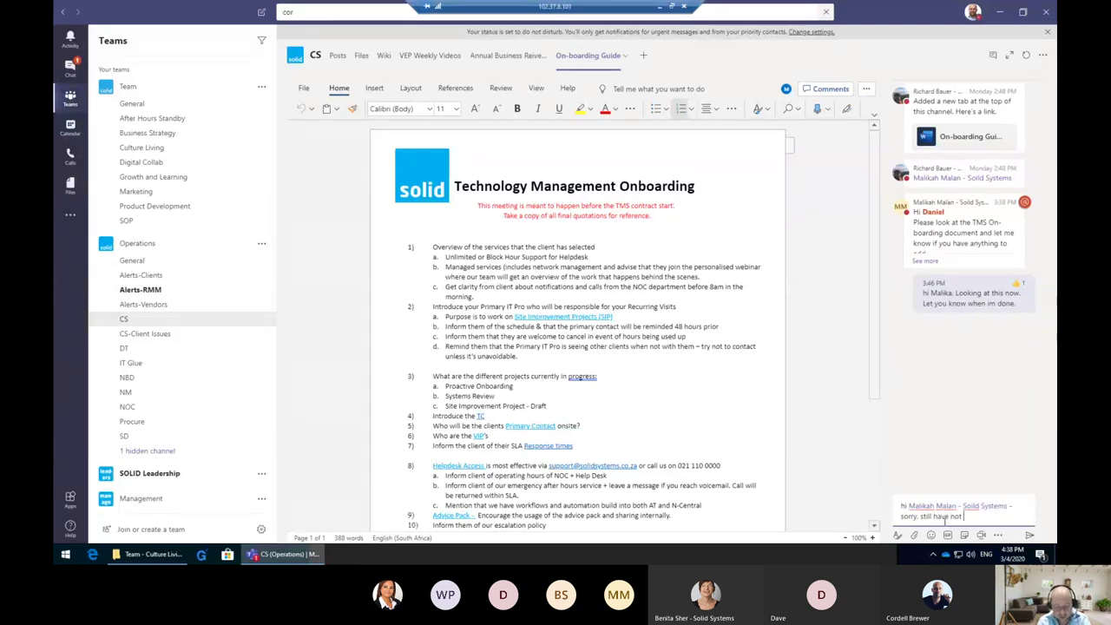
text(gotten to look at this)
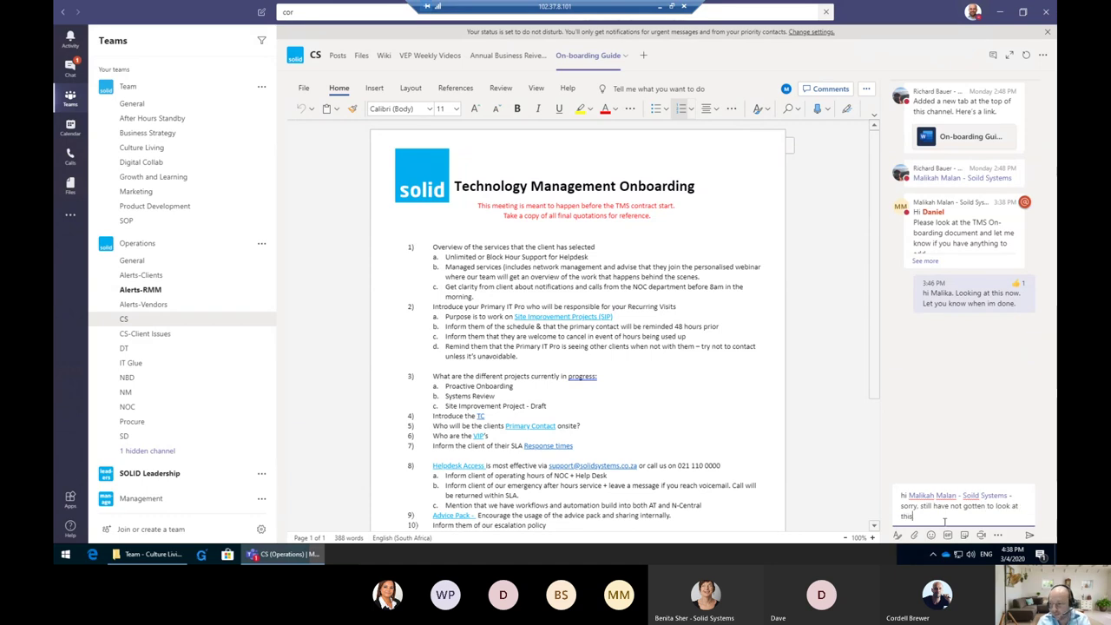
text( properly)
key(Return)
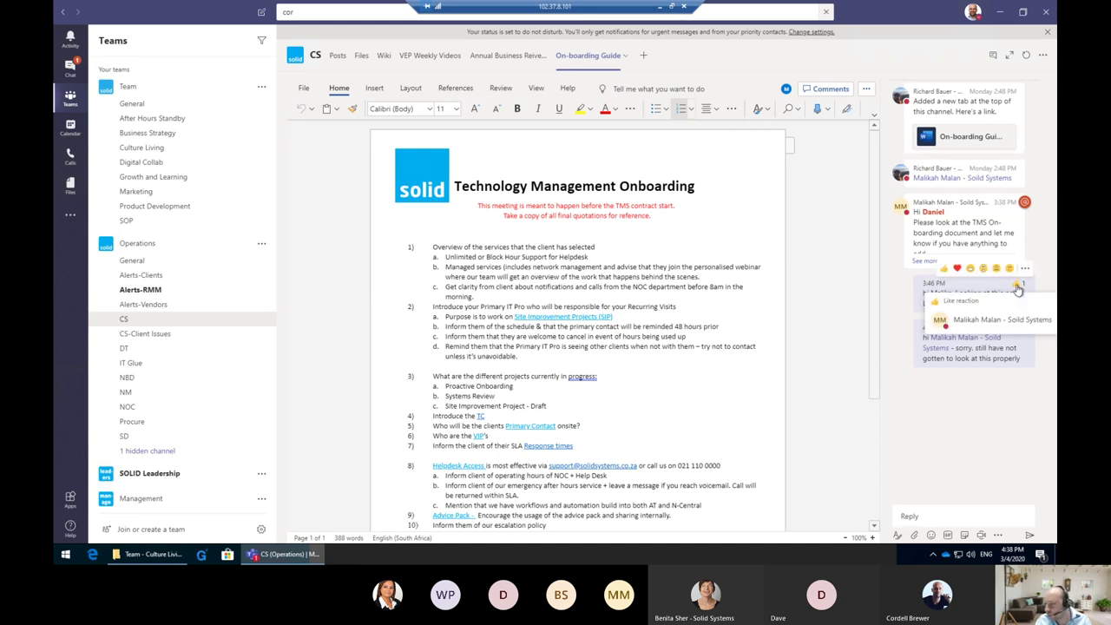
click(1021, 317)
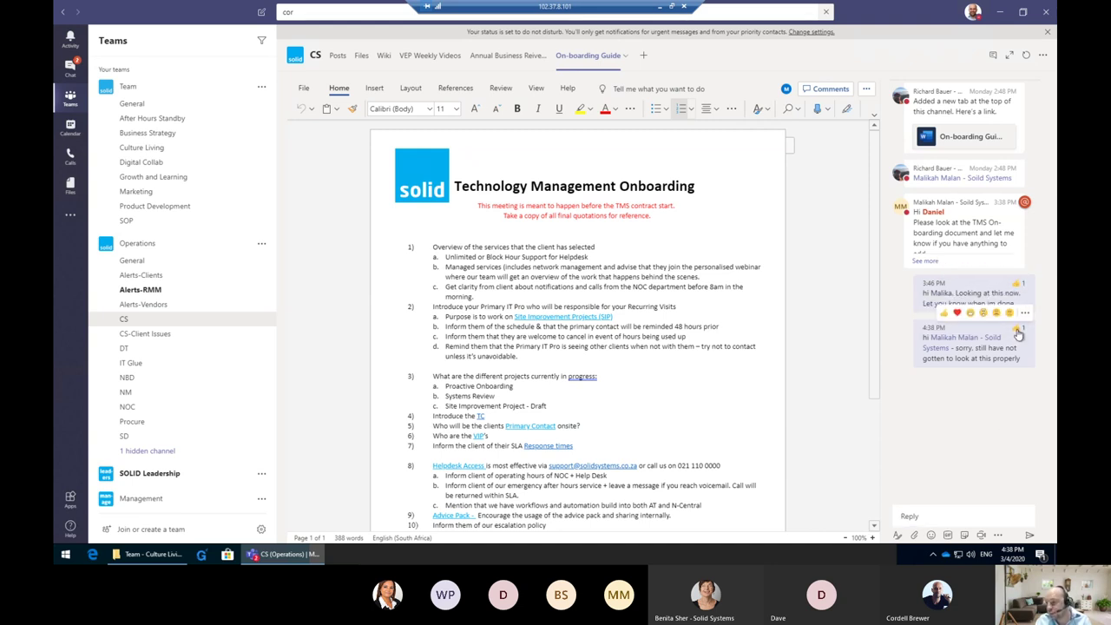
mouse_move(1018, 335)
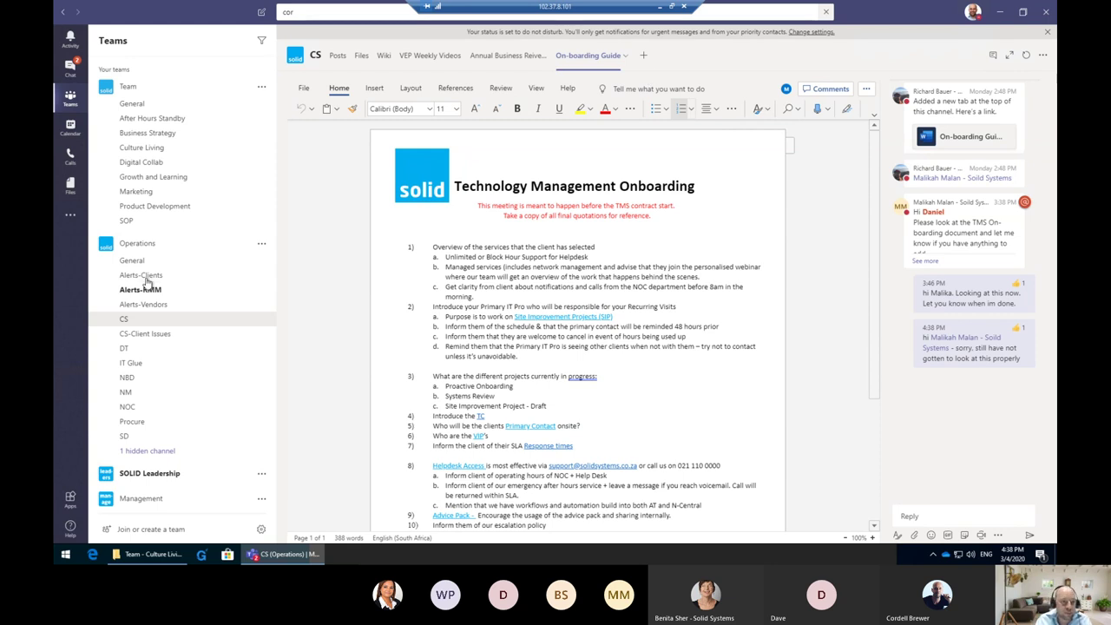
- Create a new Word document named co-author in the CS channel's files
click(136, 320)
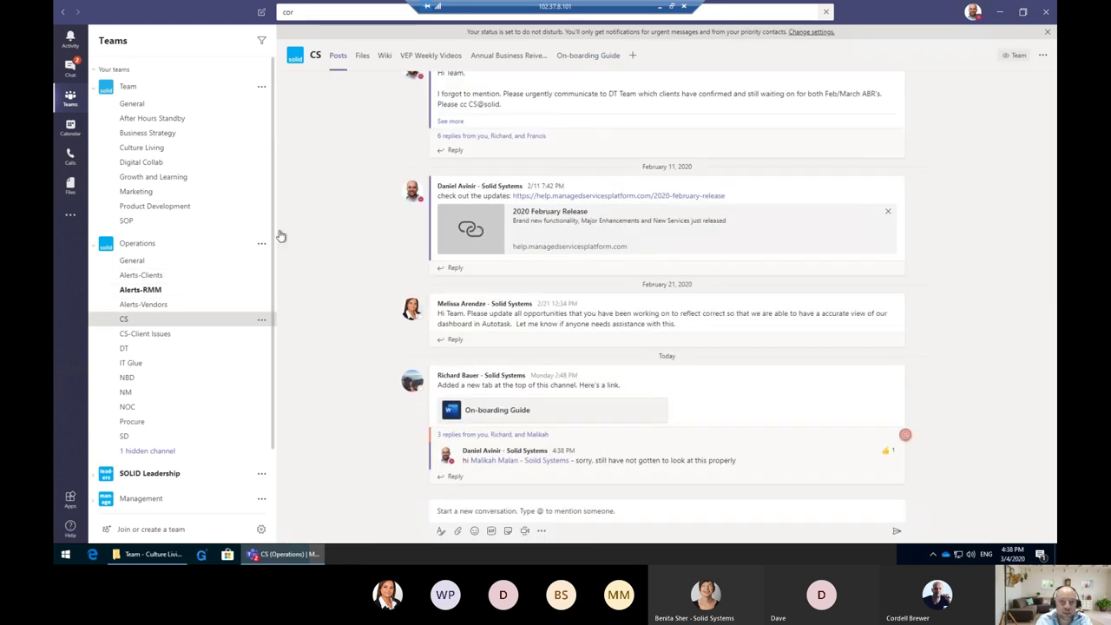
click(361, 56)
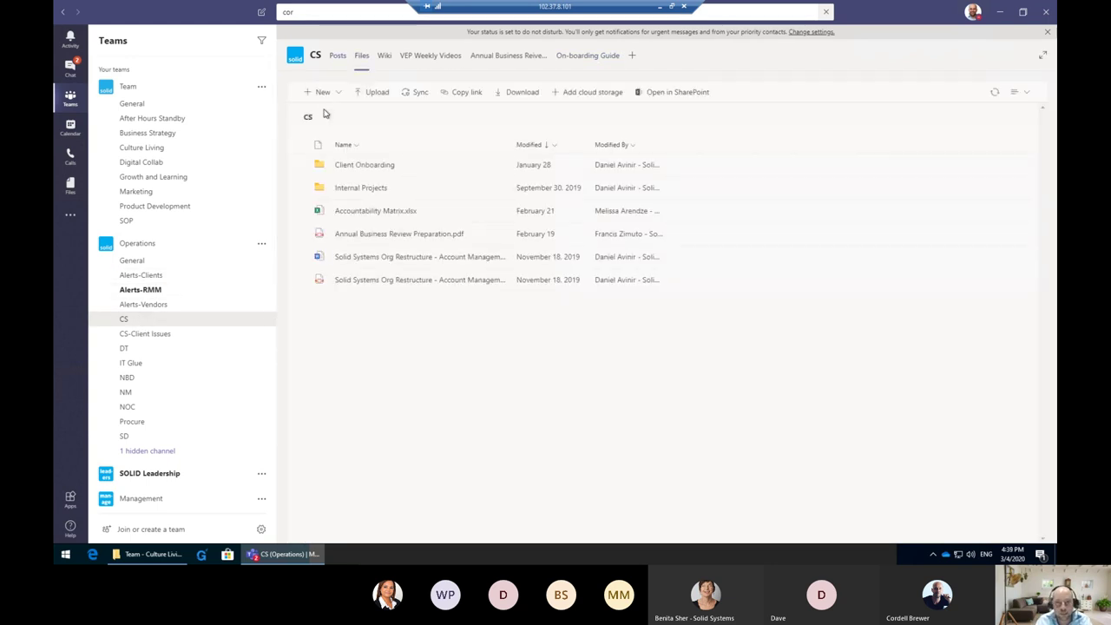
click(321, 91)
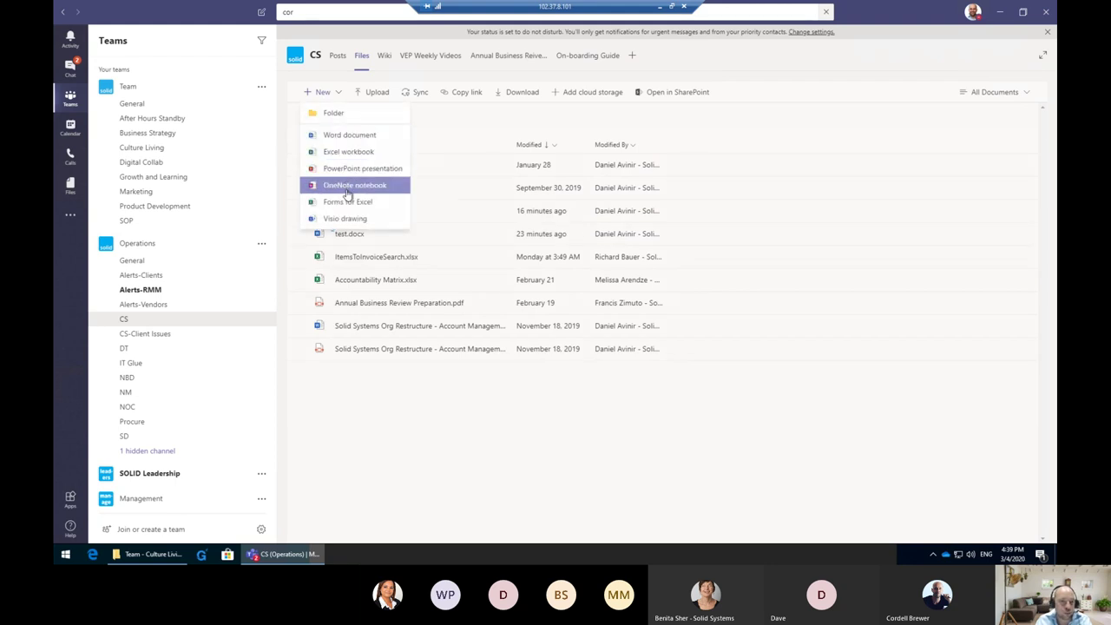
click(351, 136)
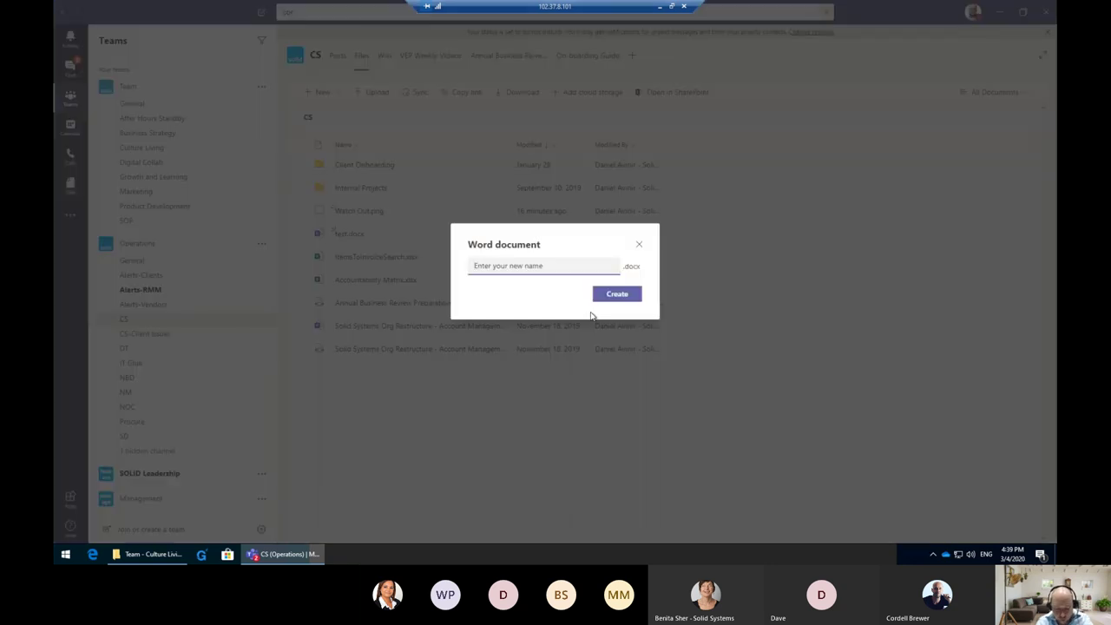
text(co-author)
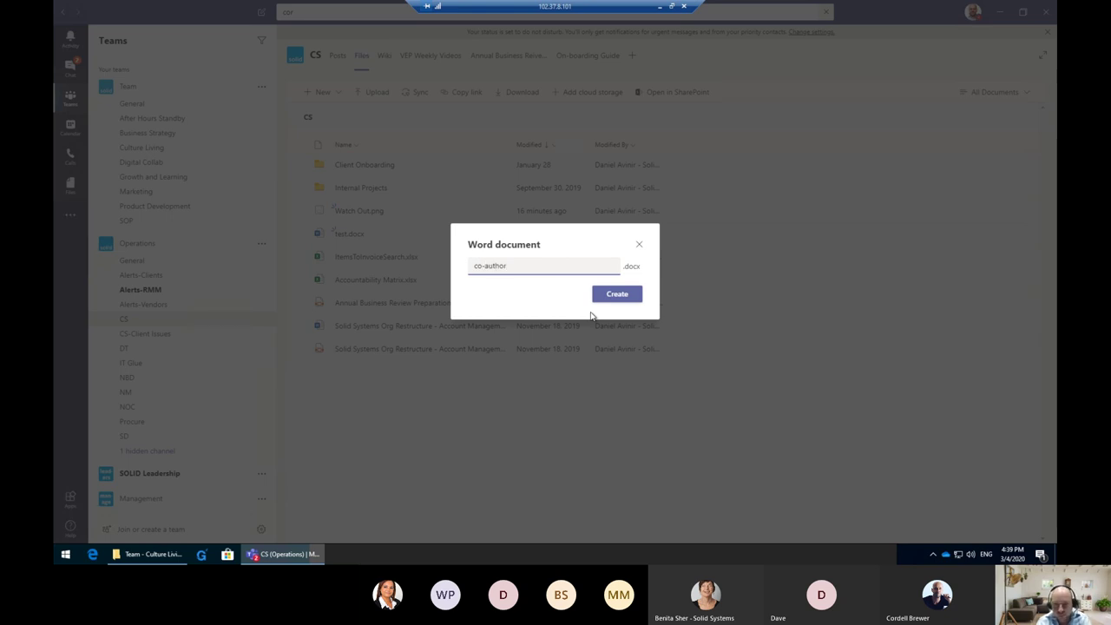
click(621, 295)
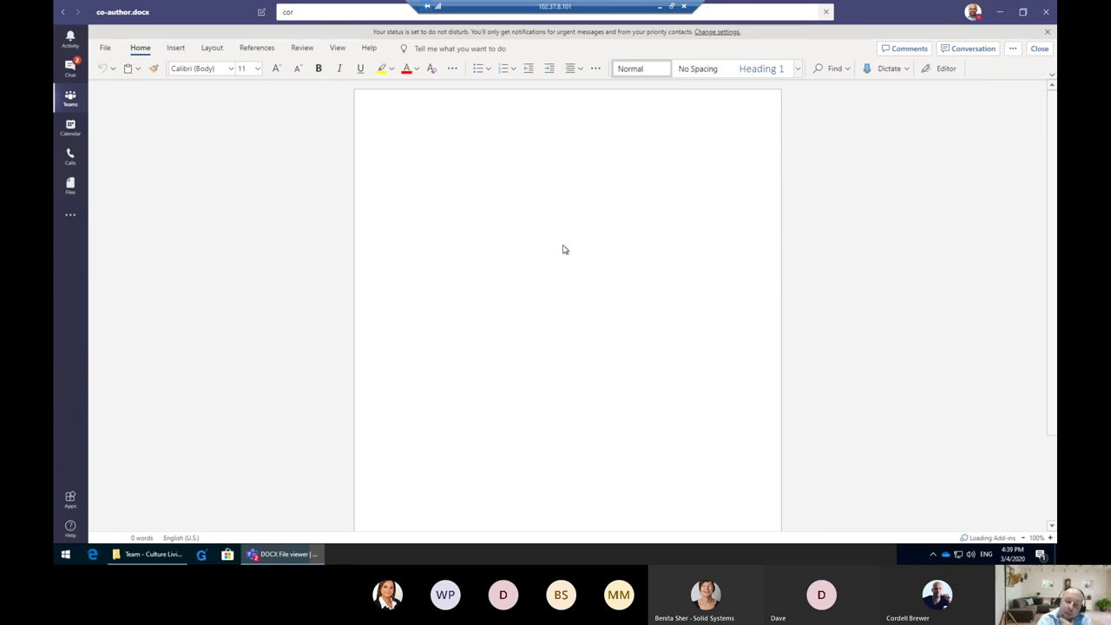
- Start a conversation beside co-author.docx mentioning the colleague with "hey are you there?", and place the cursor in the document
click(950, 50)
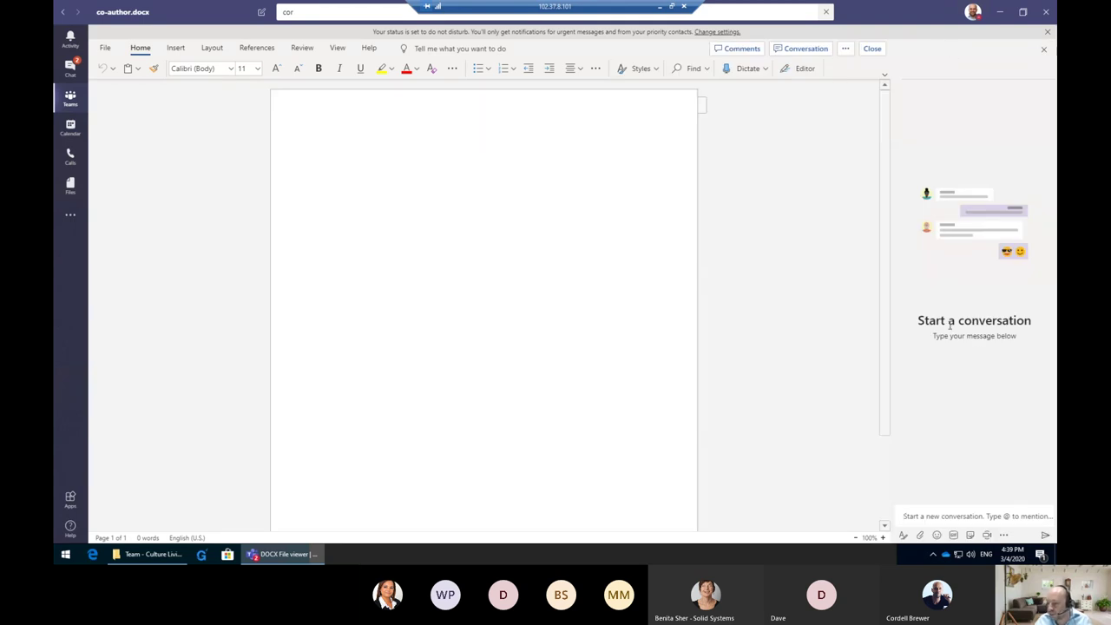
text(@mal)
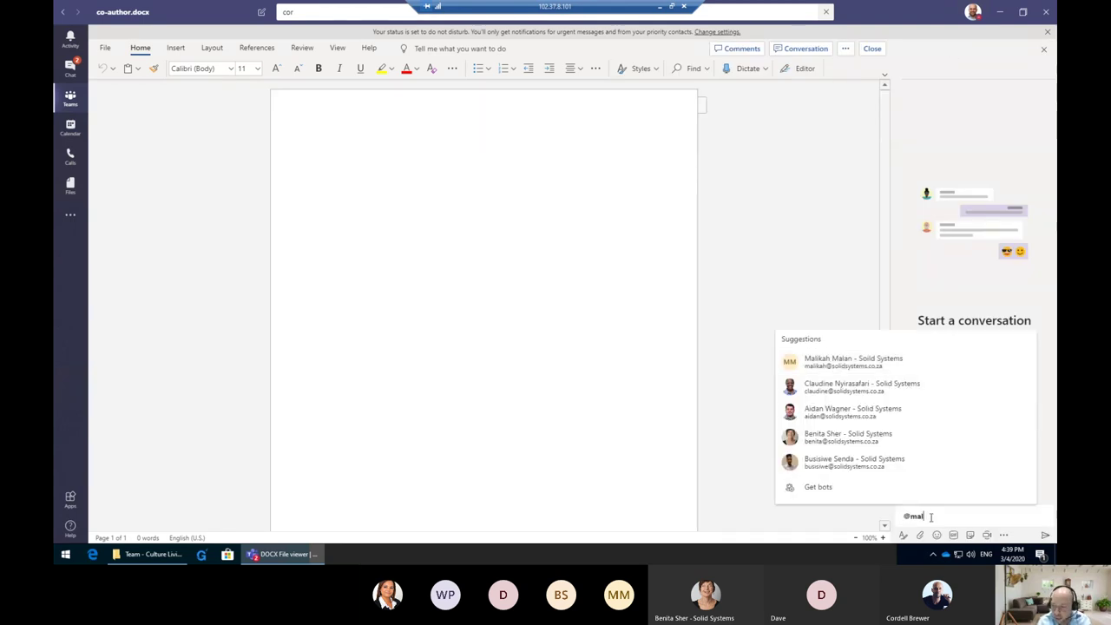
key(Return)
text(- Solid Systems - H)
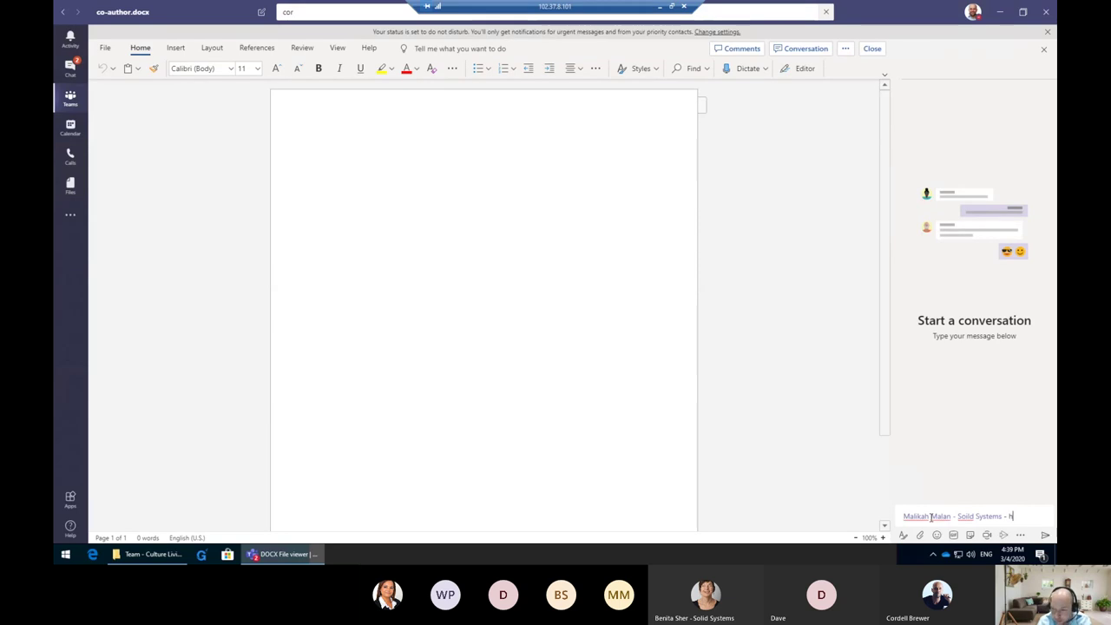
key(BackSpace)
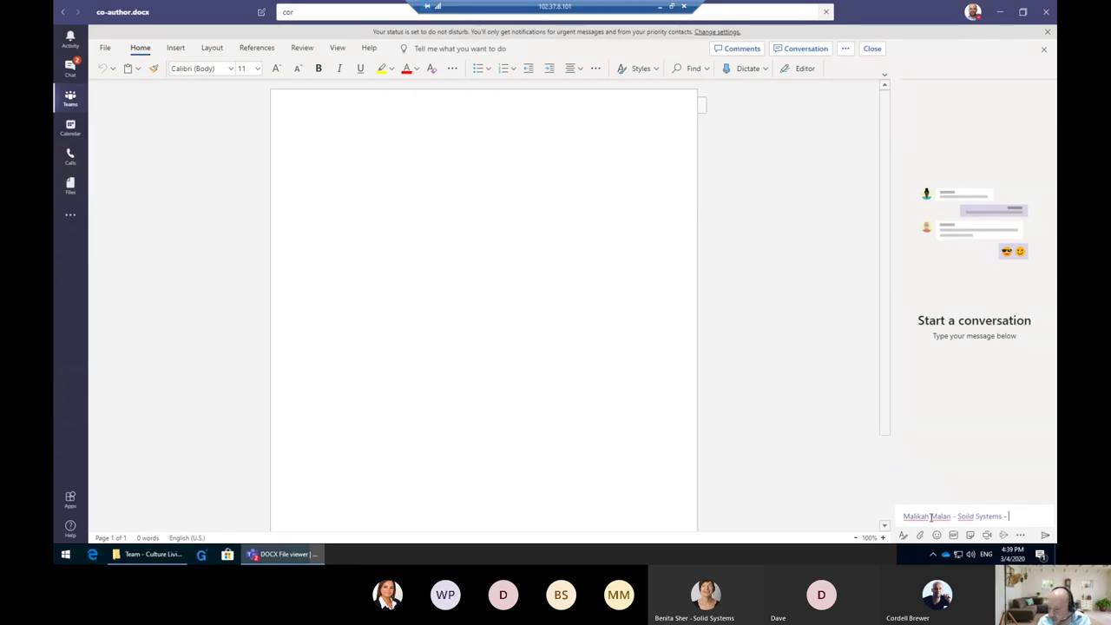
text(hey a)
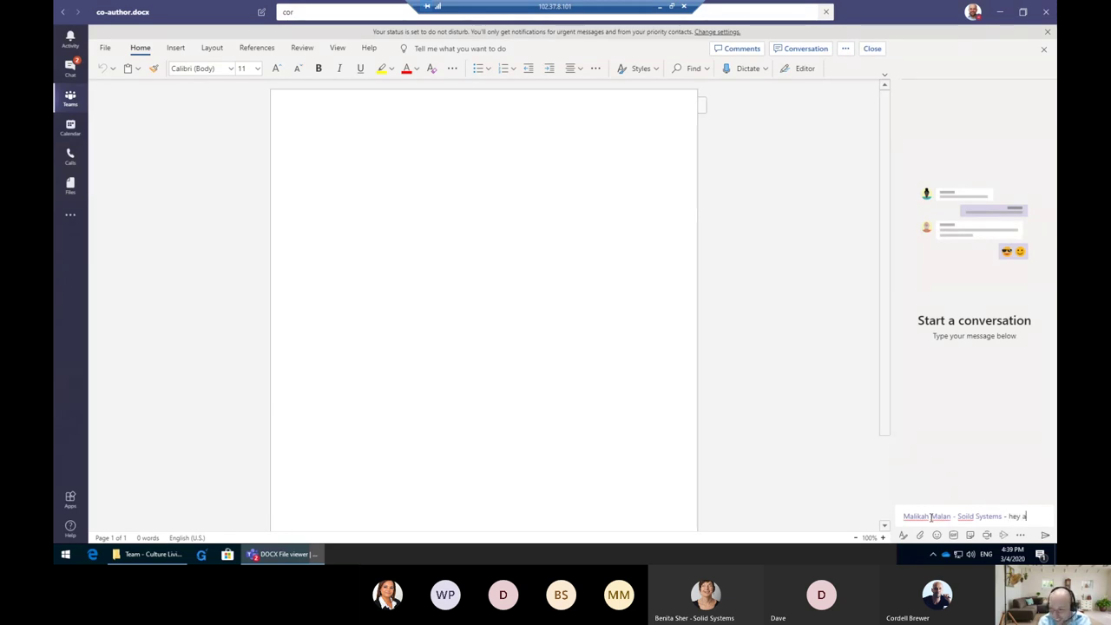
text(re you there?)
key(Return)
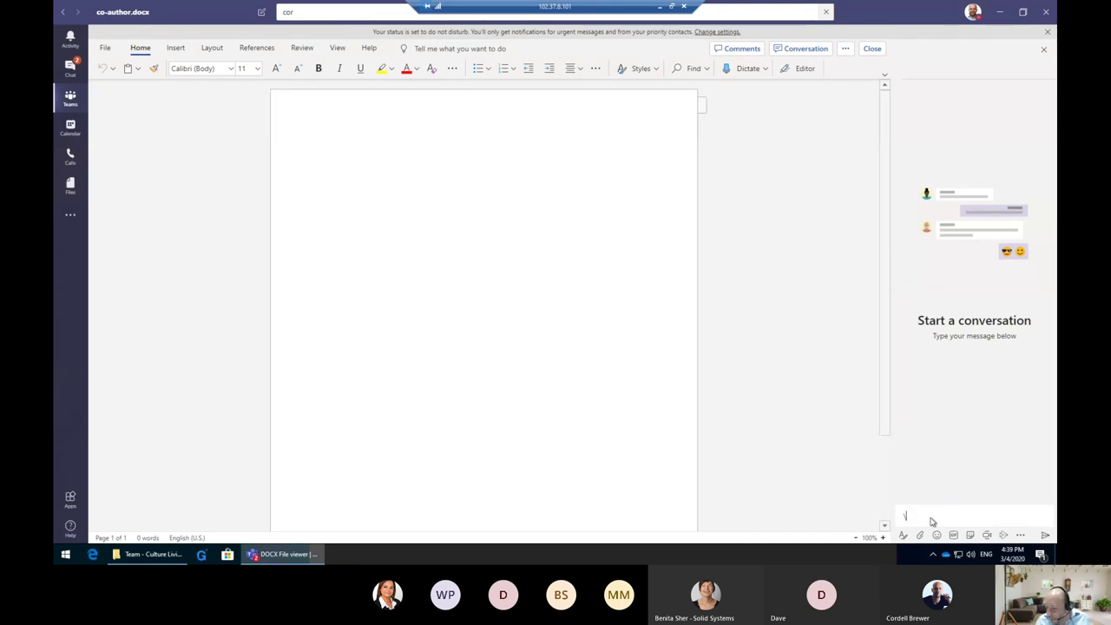
click(565, 174)
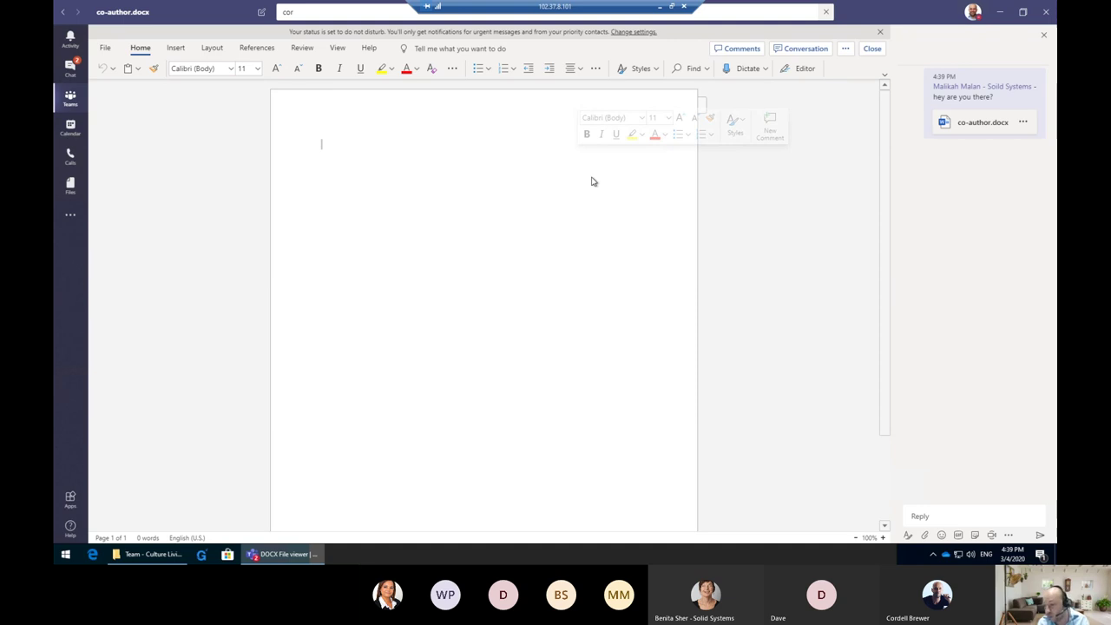
- View the instant-meeting options of the document's conversation, close them without starting a meeting, and return to the document text
click(991, 535)
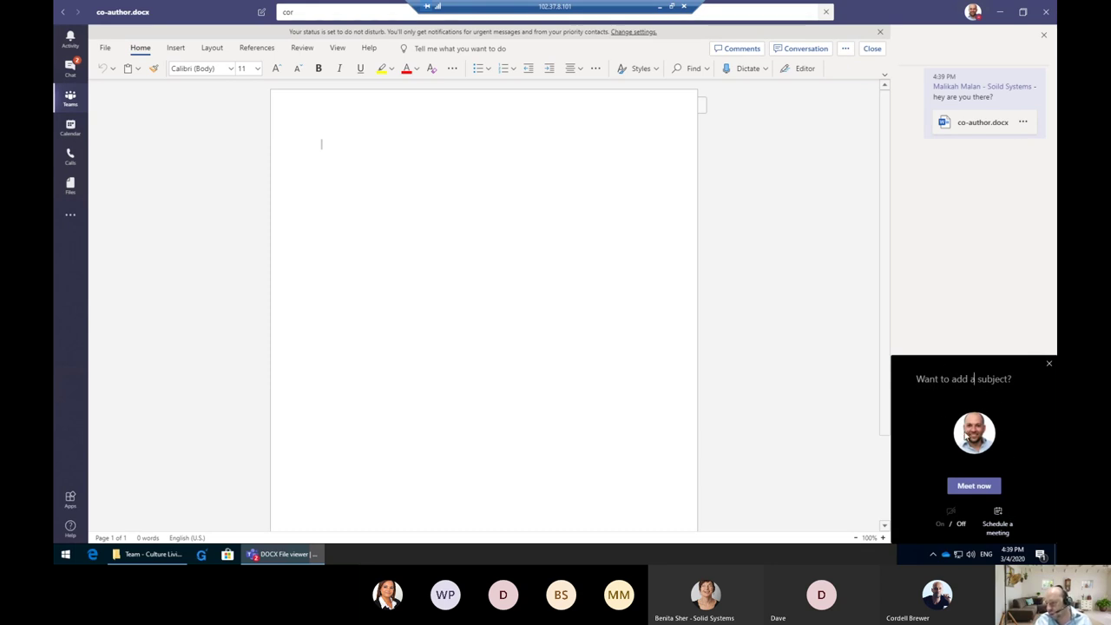
click(991, 383)
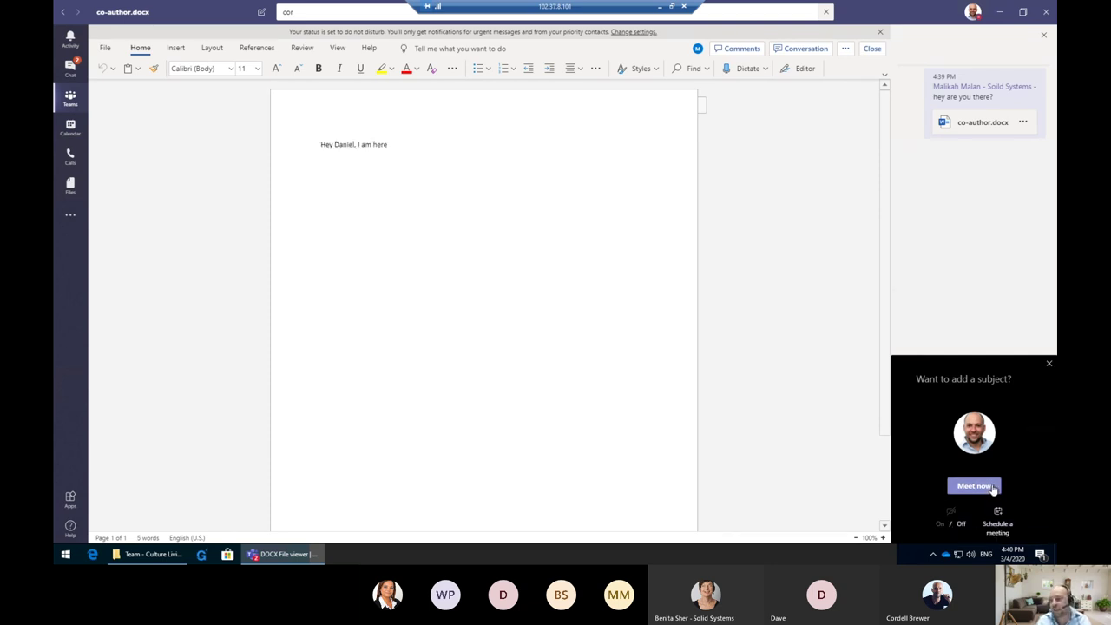
click(1047, 364)
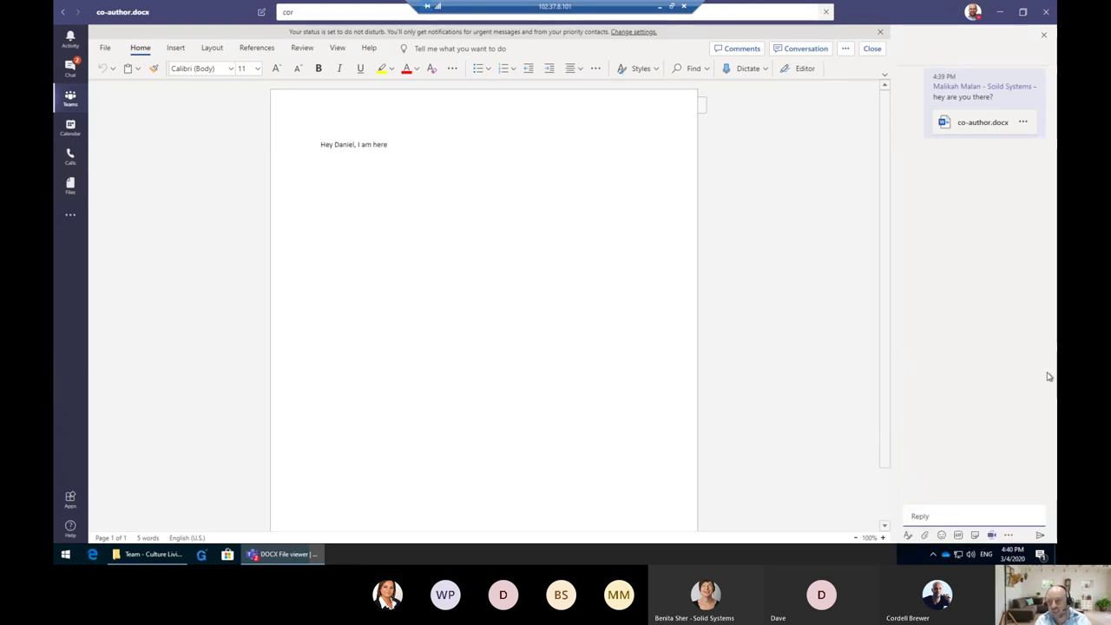
click(453, 143)
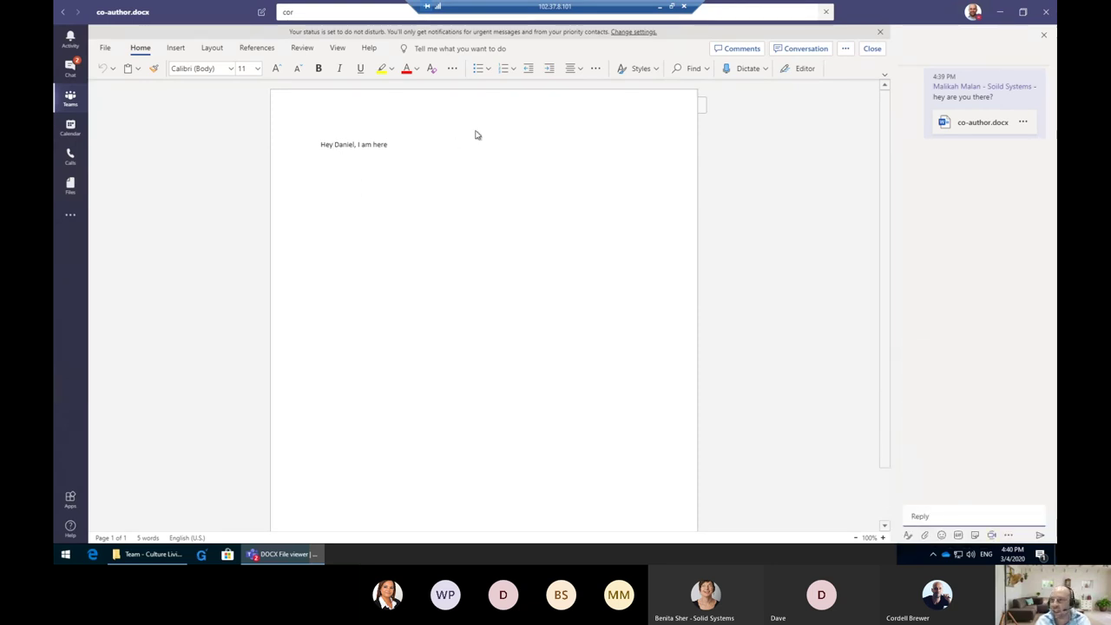
- Close co-author.docx, reopen it from the CS channel's files, and open its version history
click(873, 49)
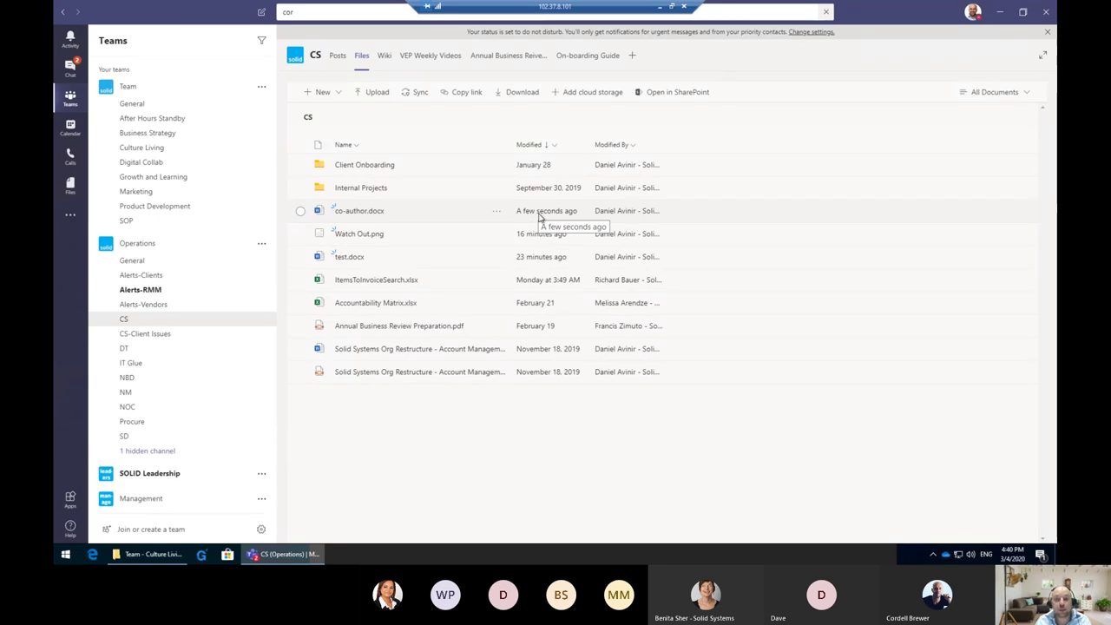
click(356, 216)
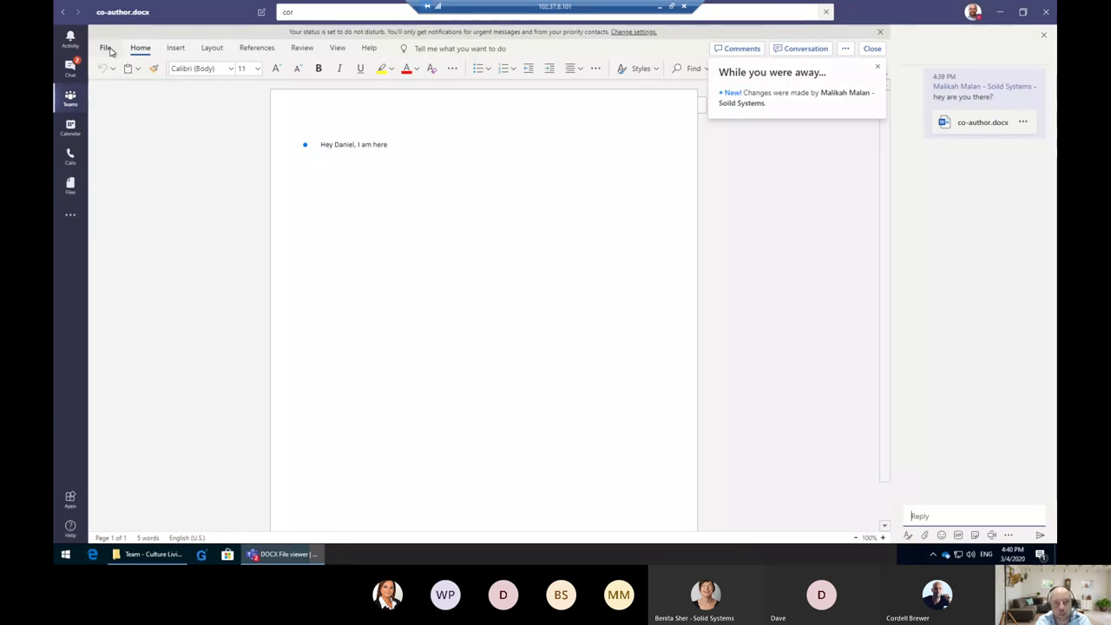
click(107, 48)
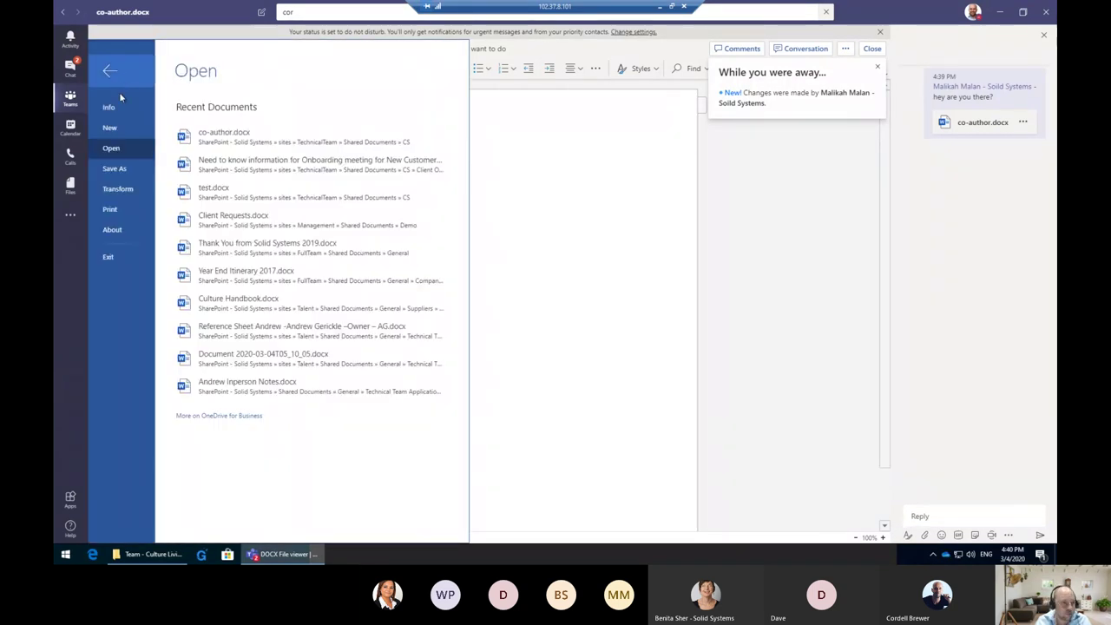
click(114, 107)
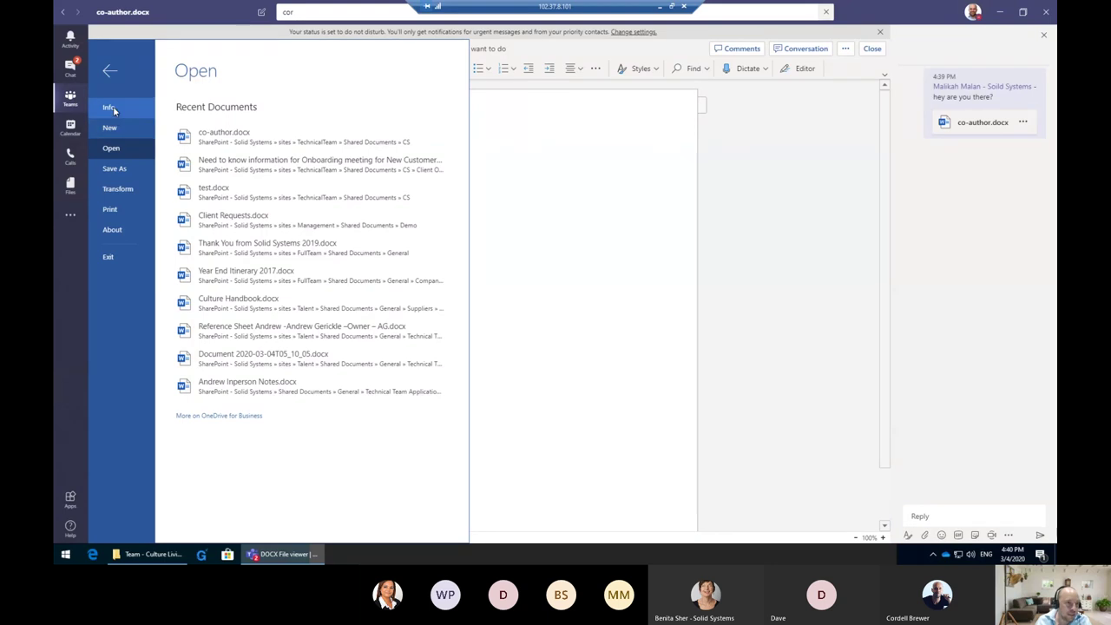
click(218, 224)
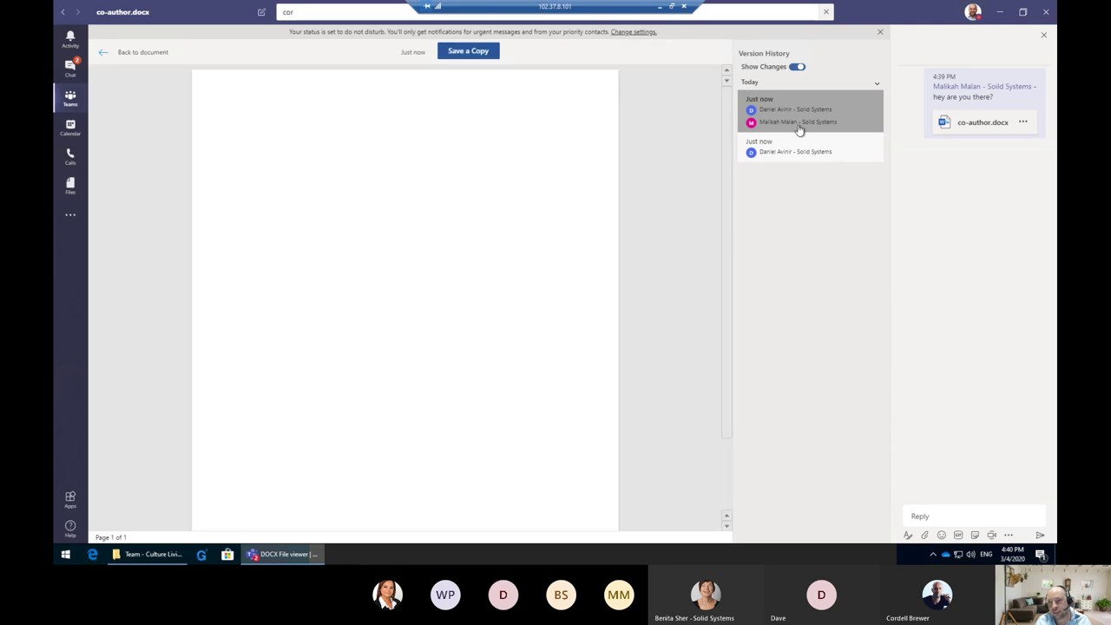
- View the tracked changes in the version edited by both authors, and compare it with the earlier version
click(772, 116)
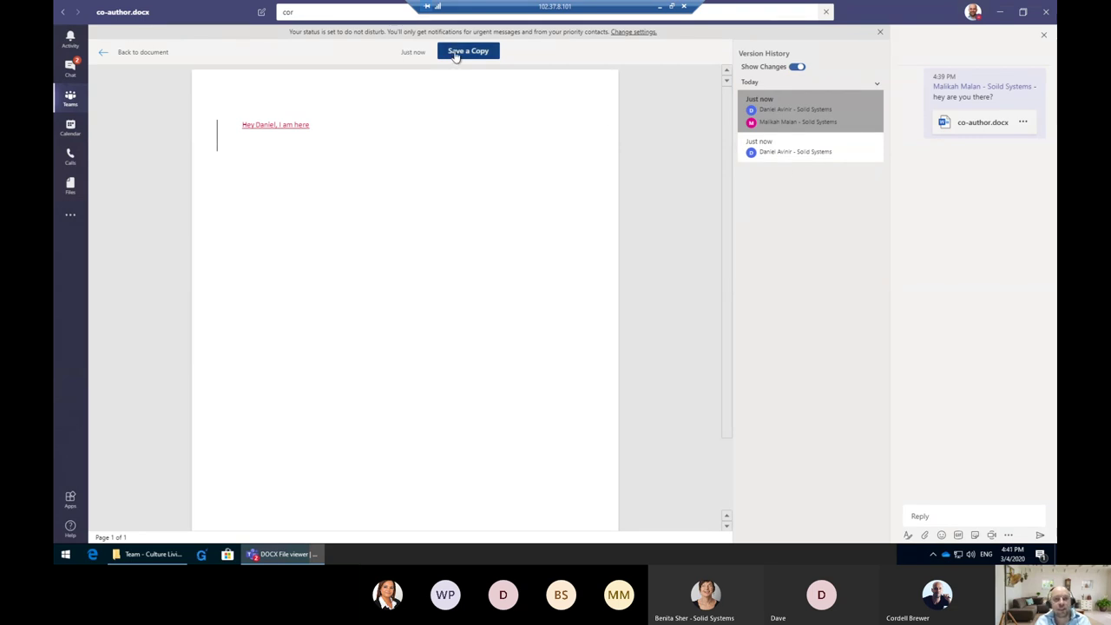
click(801, 162)
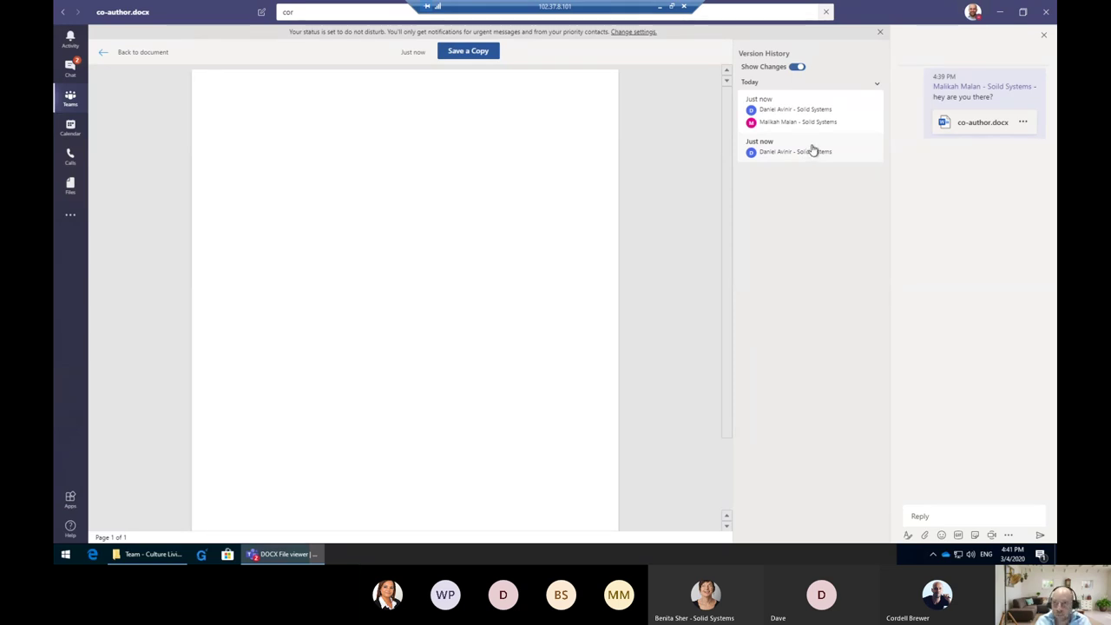
click(811, 149)
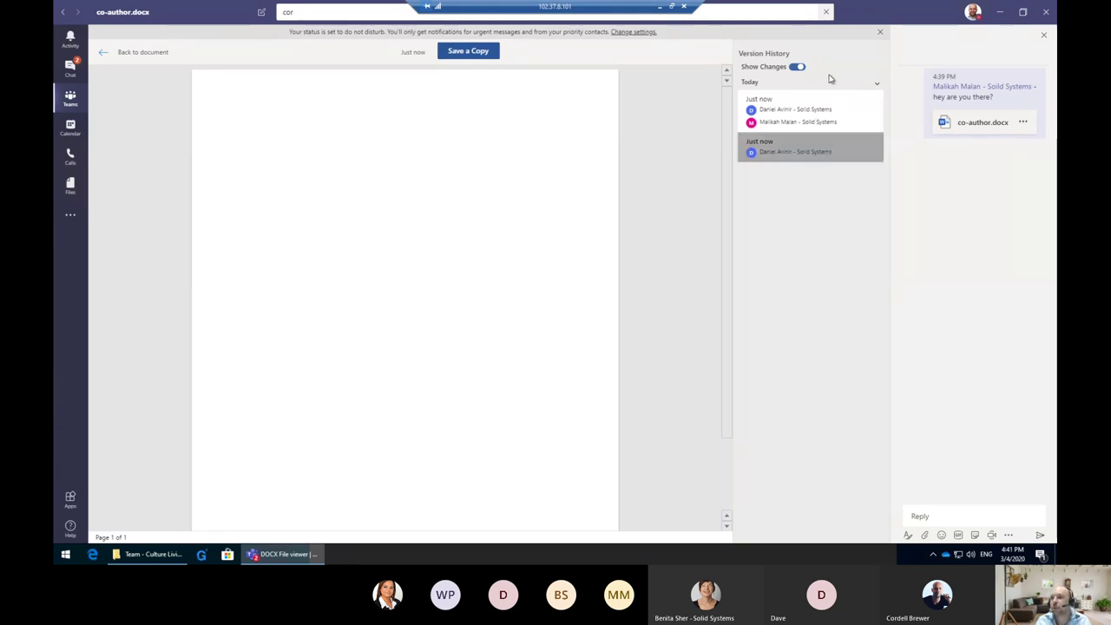
- Dismiss the do-not-disturb notice and close the conversation beside the version history
click(880, 35)
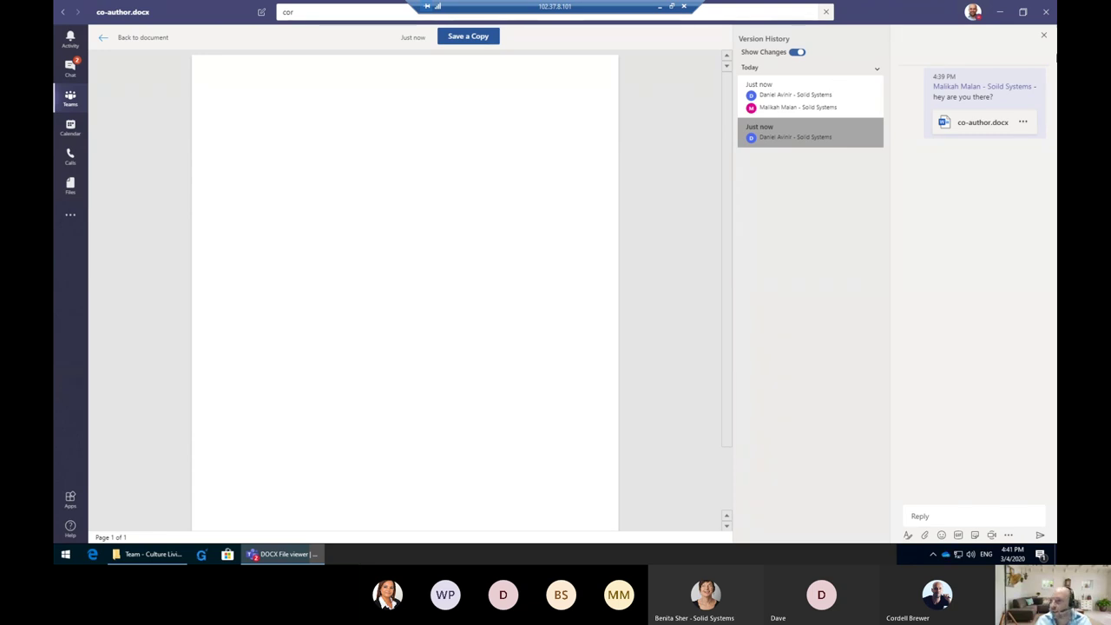
click(1043, 35)
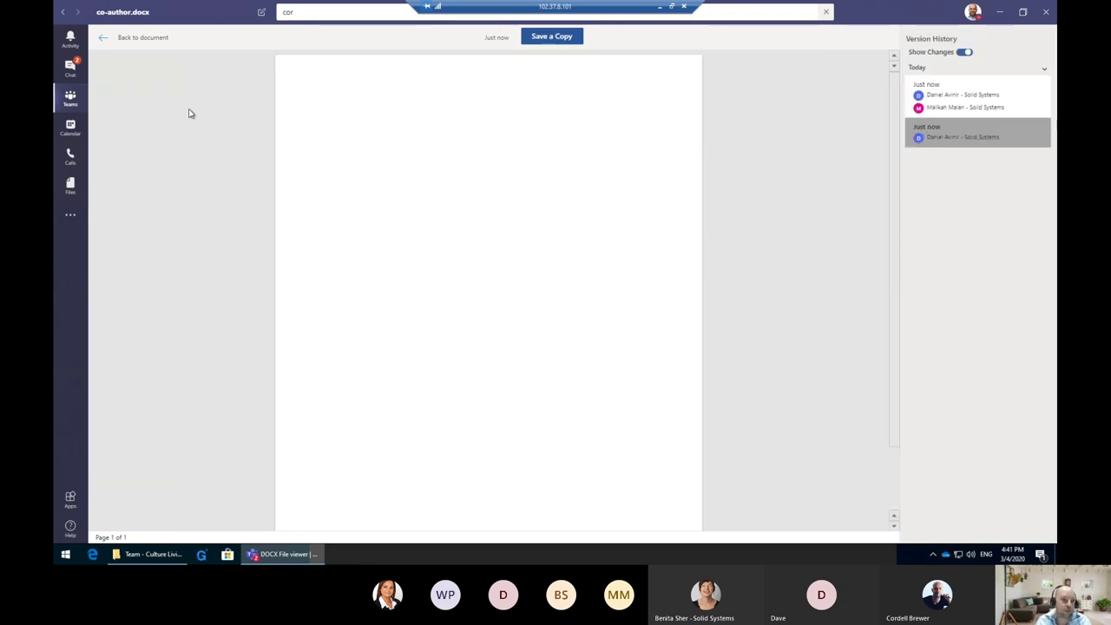
- Leave the version history for the CS channel's files and view the Watch Out.png image, reopening it once
click(73, 100)
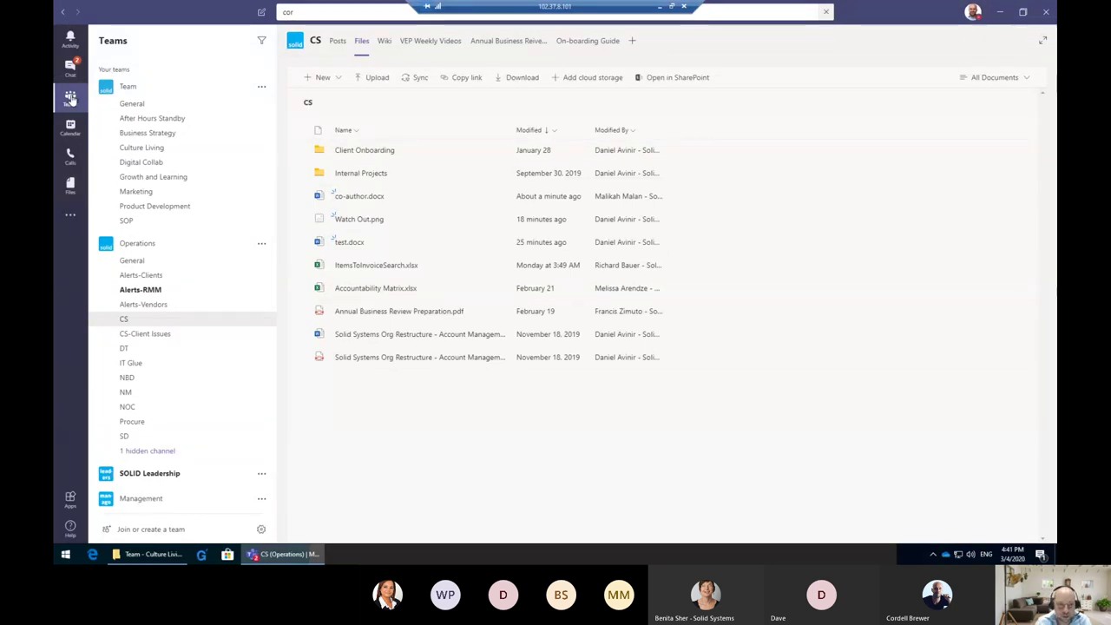
click(358, 219)
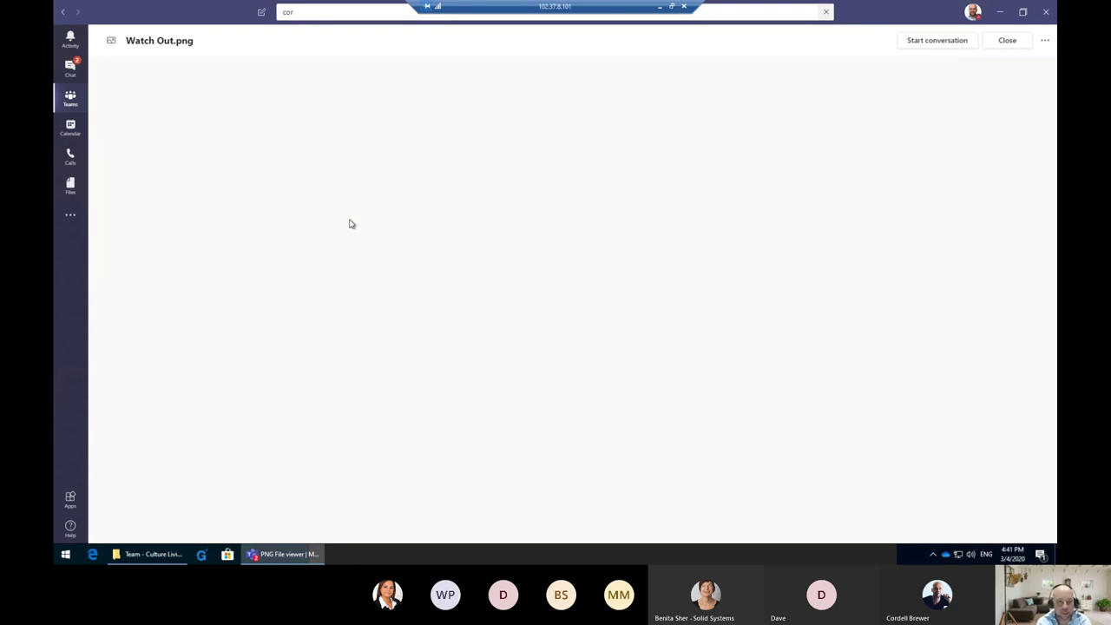
click(1005, 41)
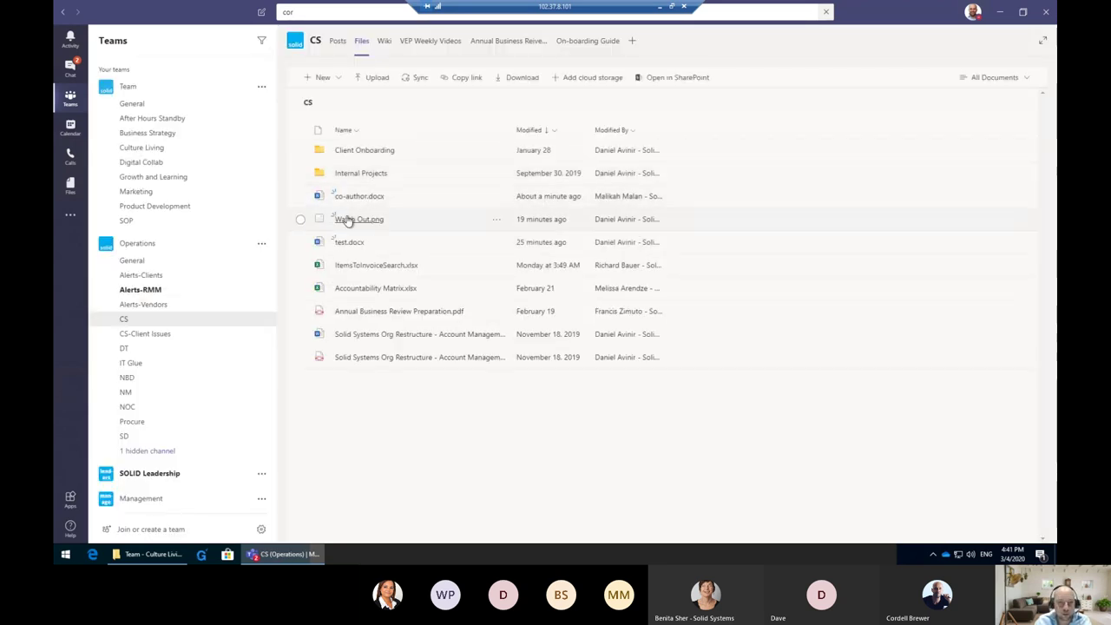
click(347, 221)
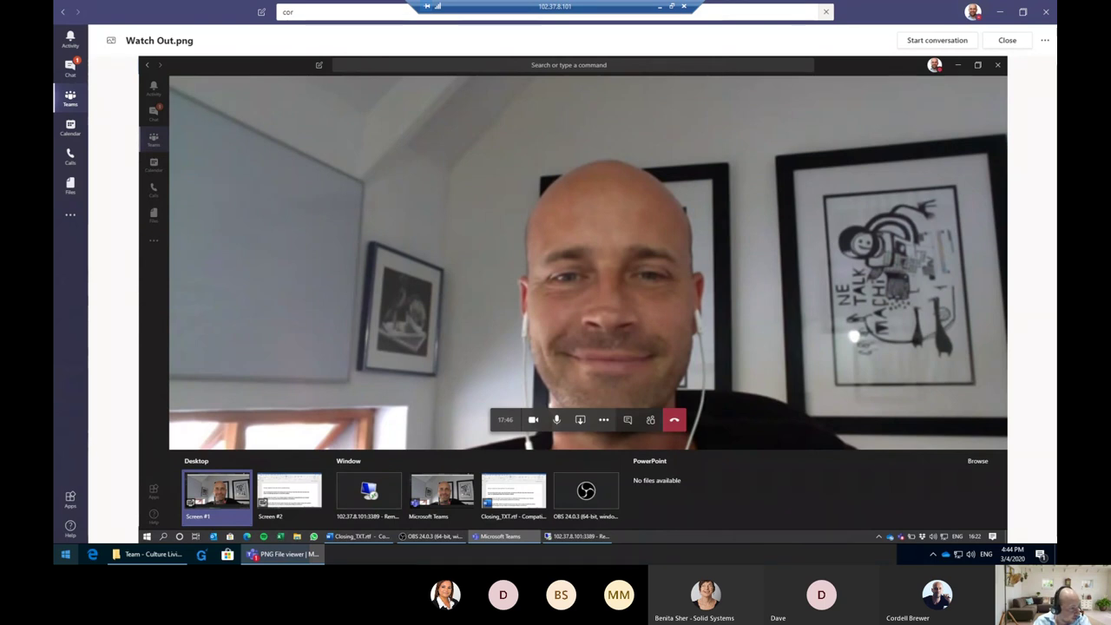
- Minimize the remote desktop session and stop sharing the screen in the meeting
click(657, 7)
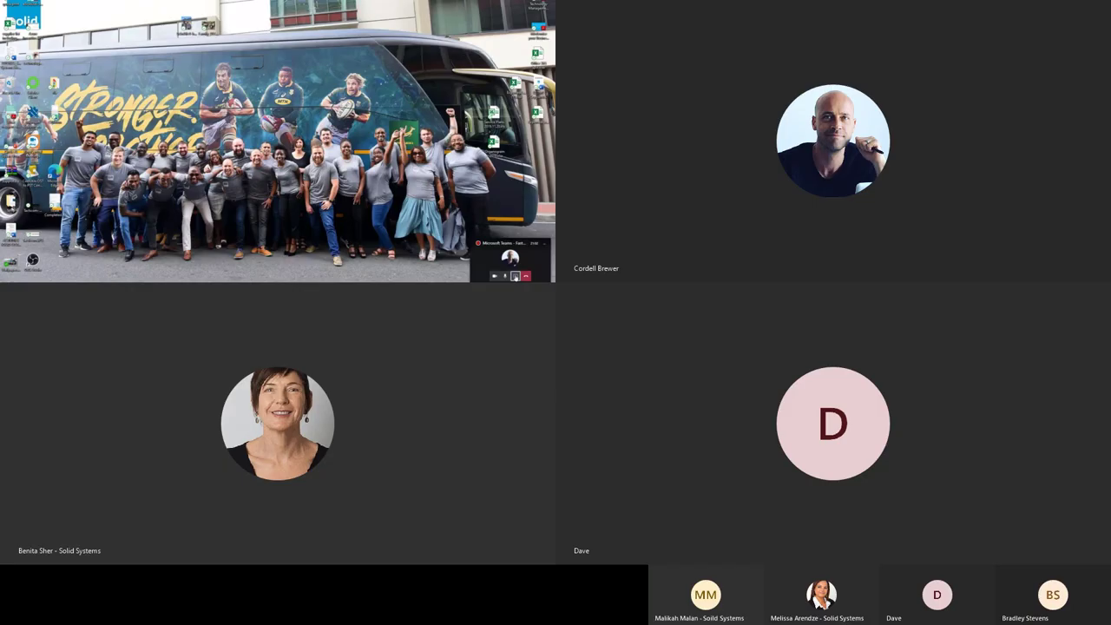
click(514, 276)
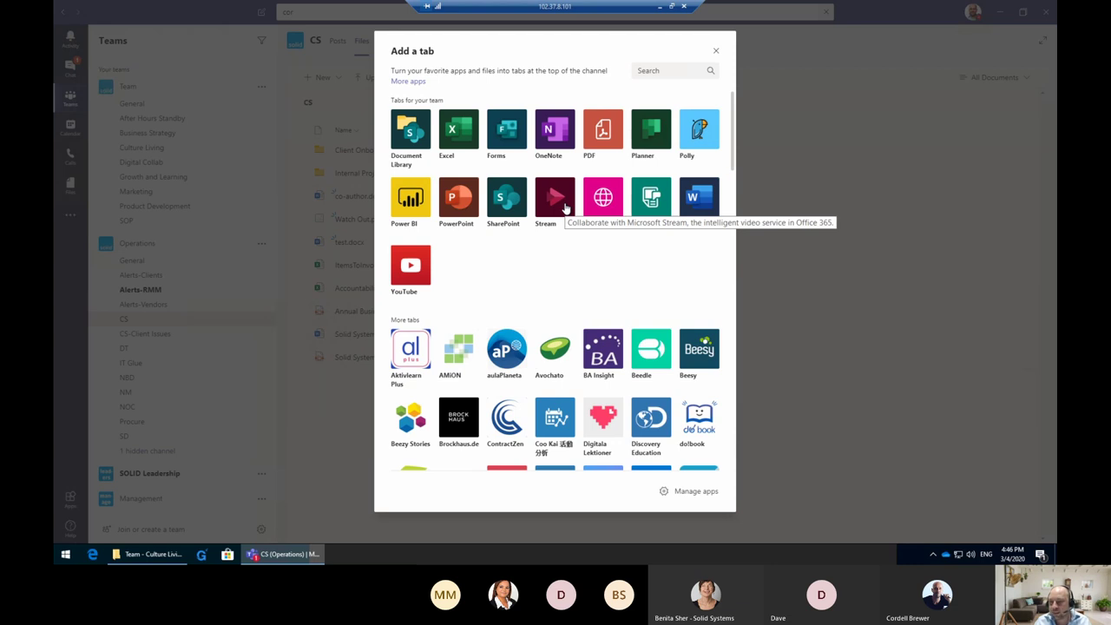
- Browse the apps that can be added as tabs to the CS channel, and close the list without adding one
scroll(554, 239, down, 1)
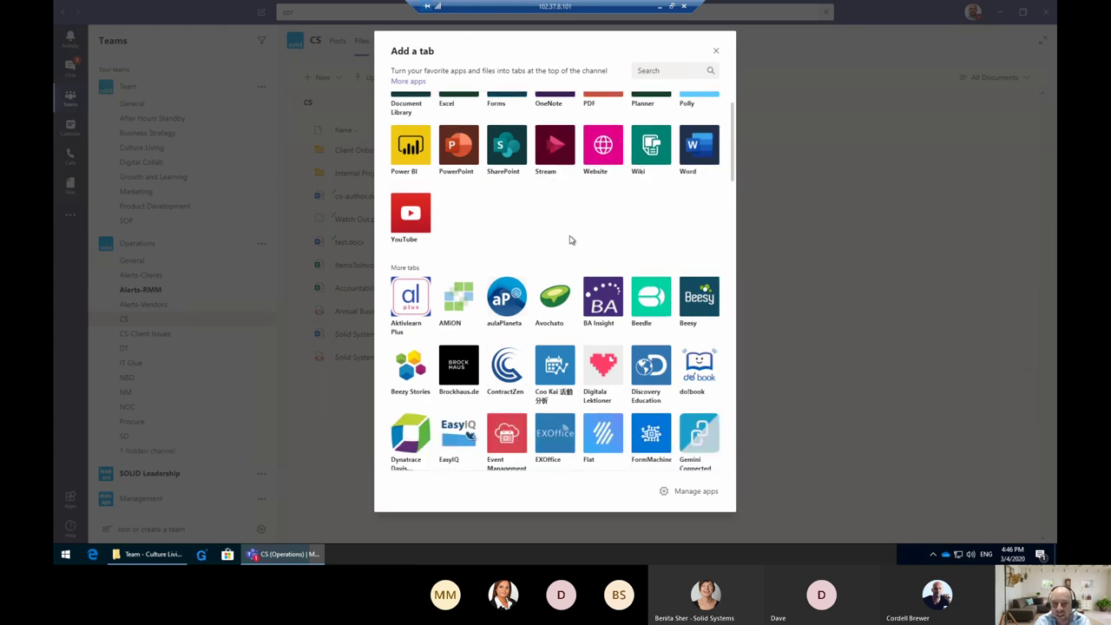
scroll(609, 232, down, 4)
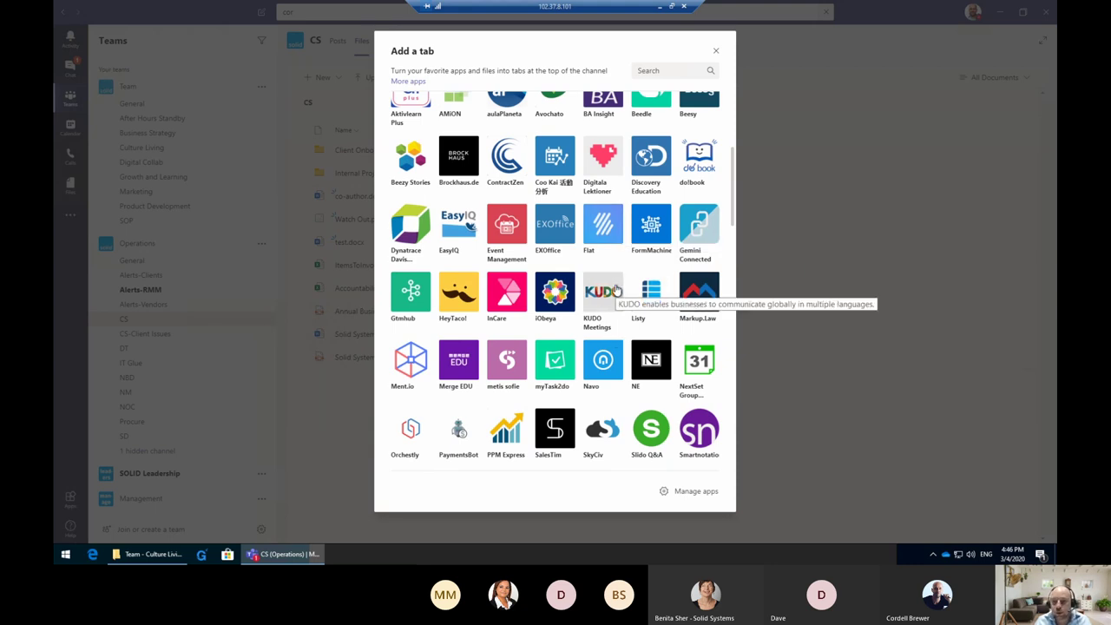
scroll(620, 292, down, 1)
scroll(490, 291, down, 5)
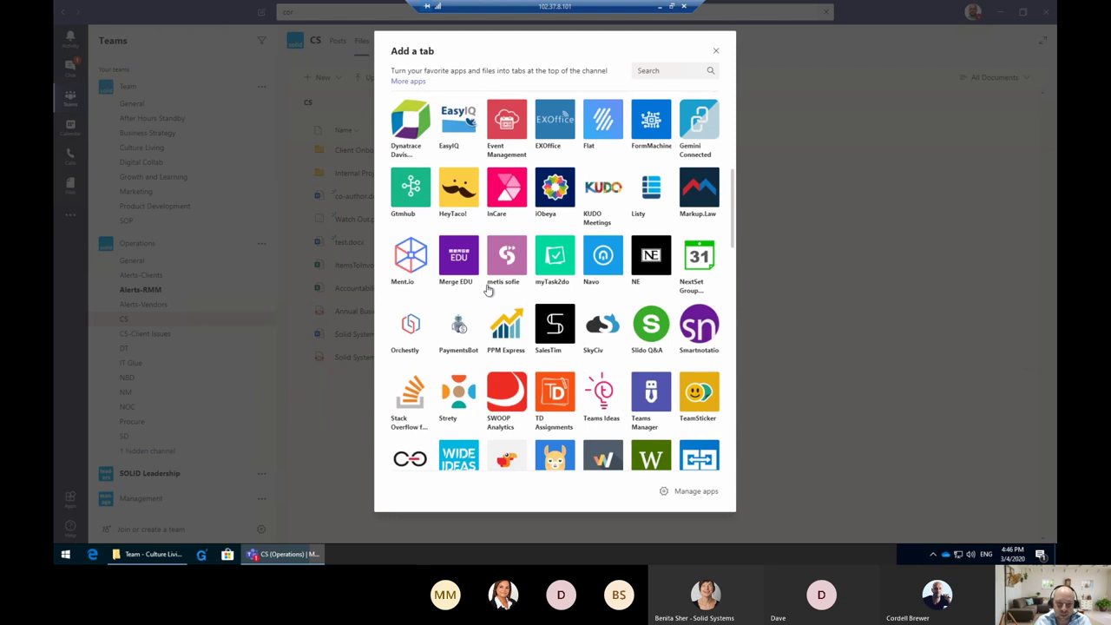
scroll(491, 292, down, 4)
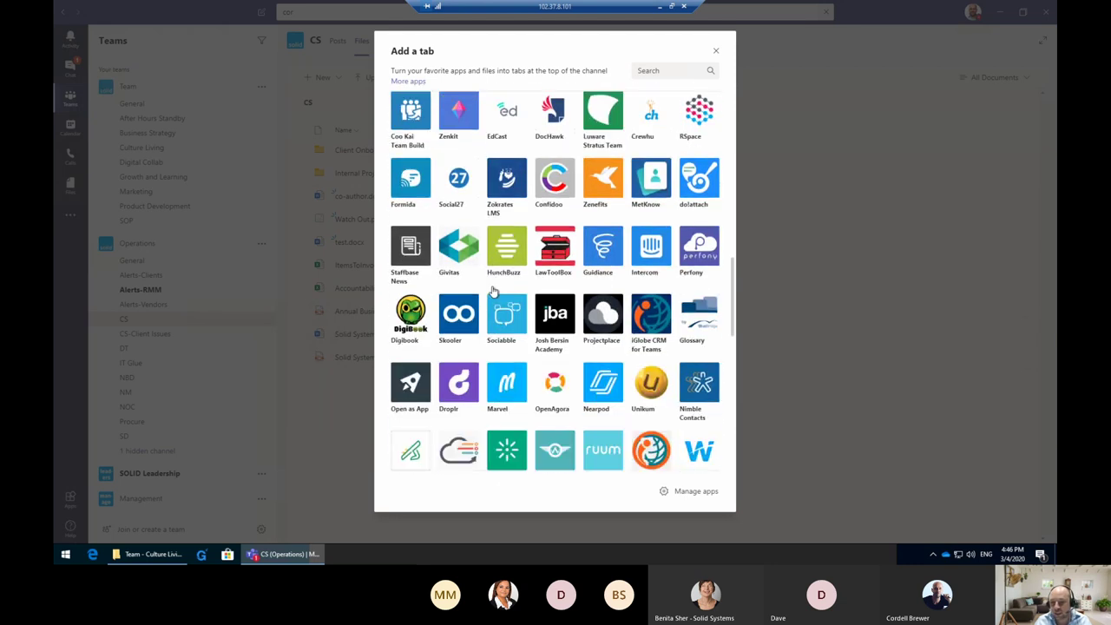
scroll(492, 292, down, 1)
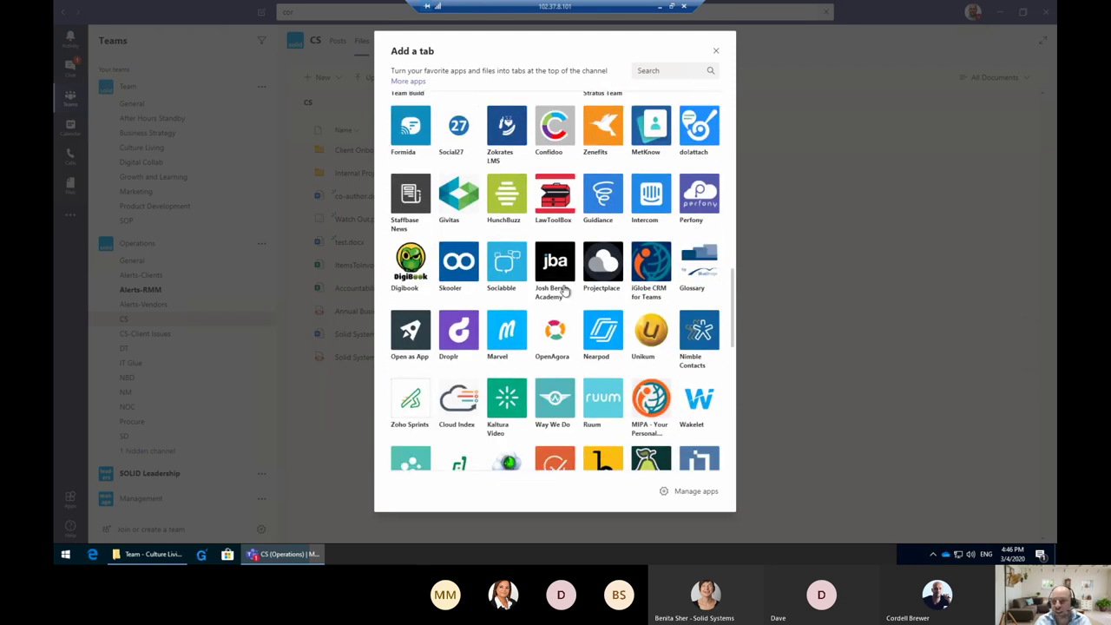
scroll(564, 291, down, 2)
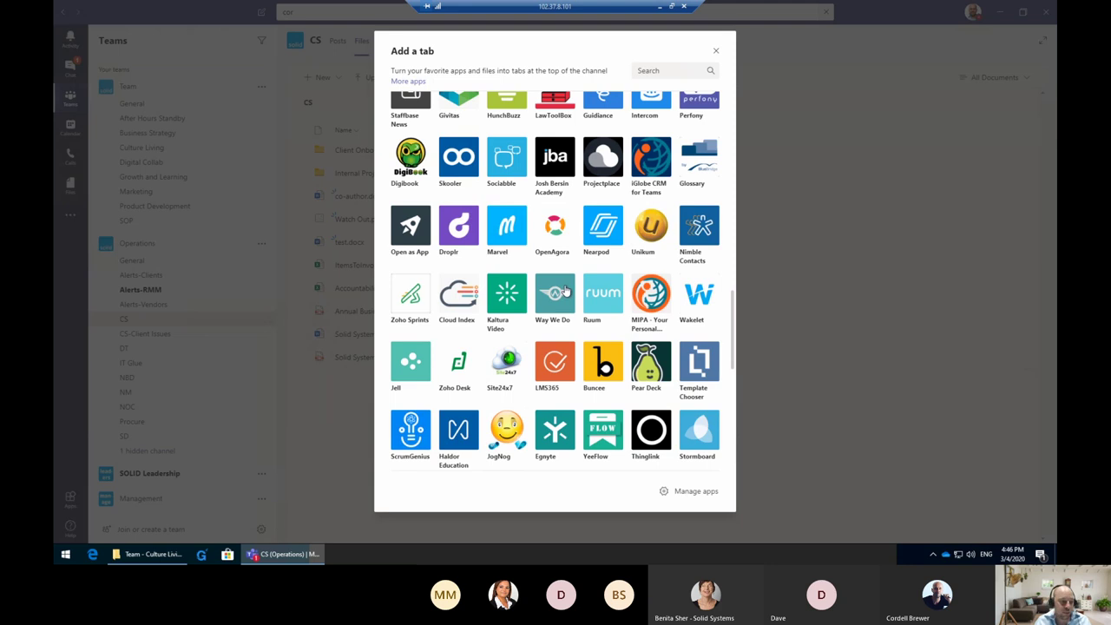
scroll(565, 292, down, 4)
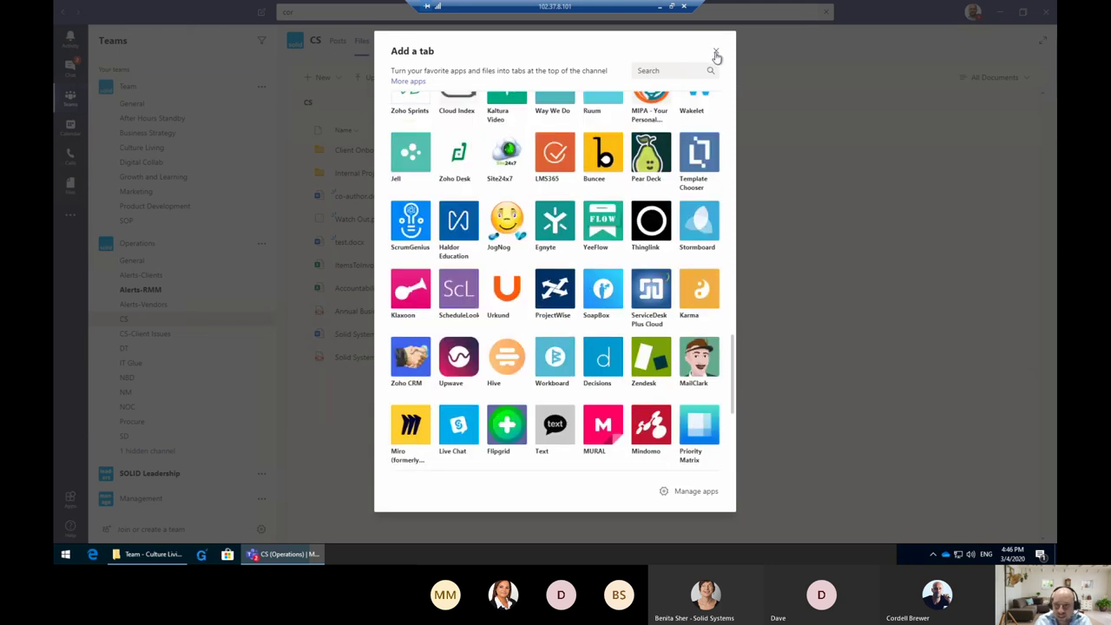
key(Escape)
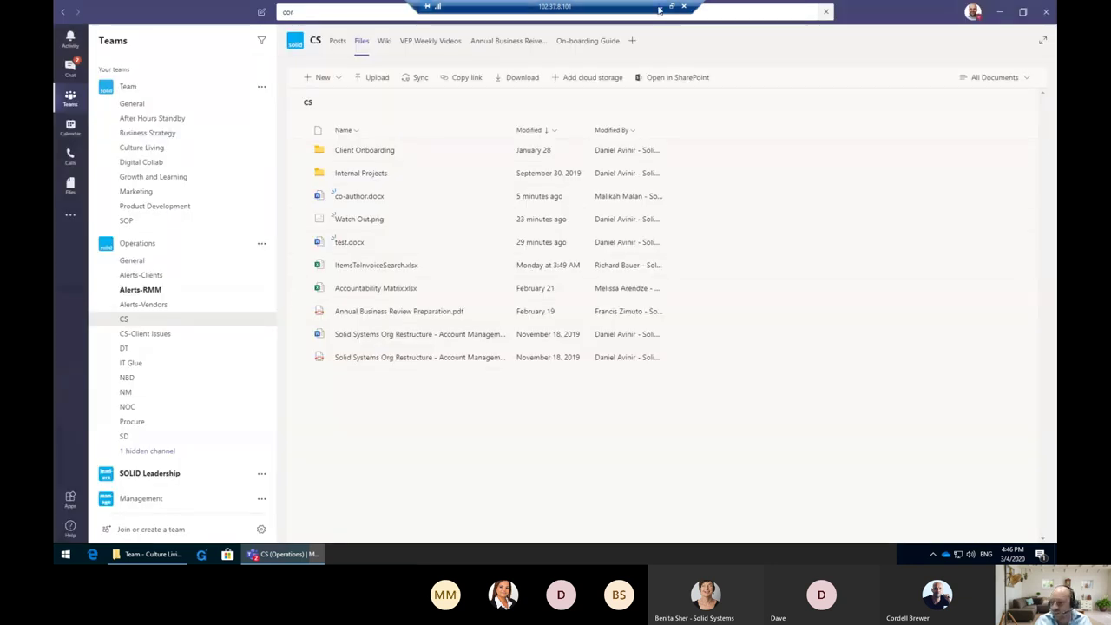
- Show the meeting's screen-sharing control on the local desktop, and return to the remote desktop session
click(660, 6)
click(984, 525)
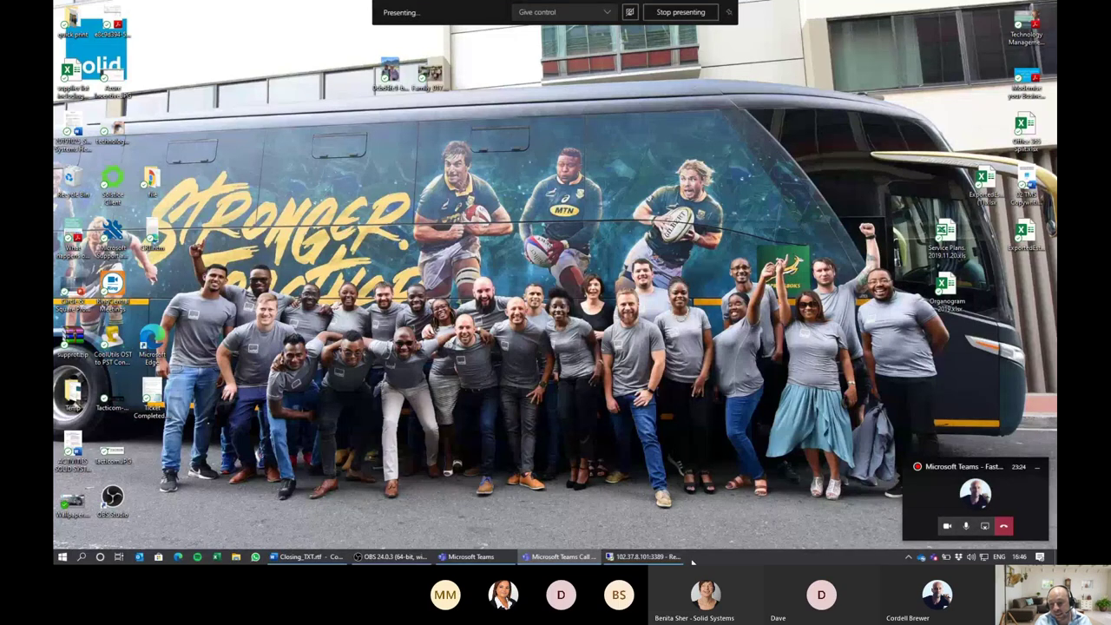
click(646, 556)
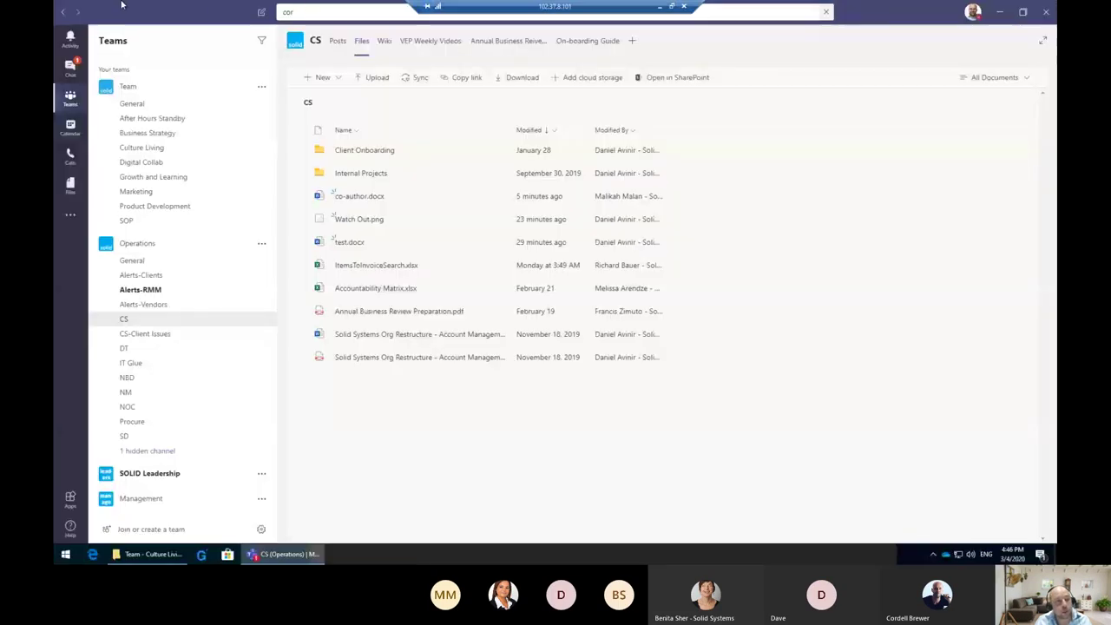
- In the calendar, view the new-meeting form and the details of the Fast Learning Crash Course (Live Run) meeting, closing both unchanged
click(69, 130)
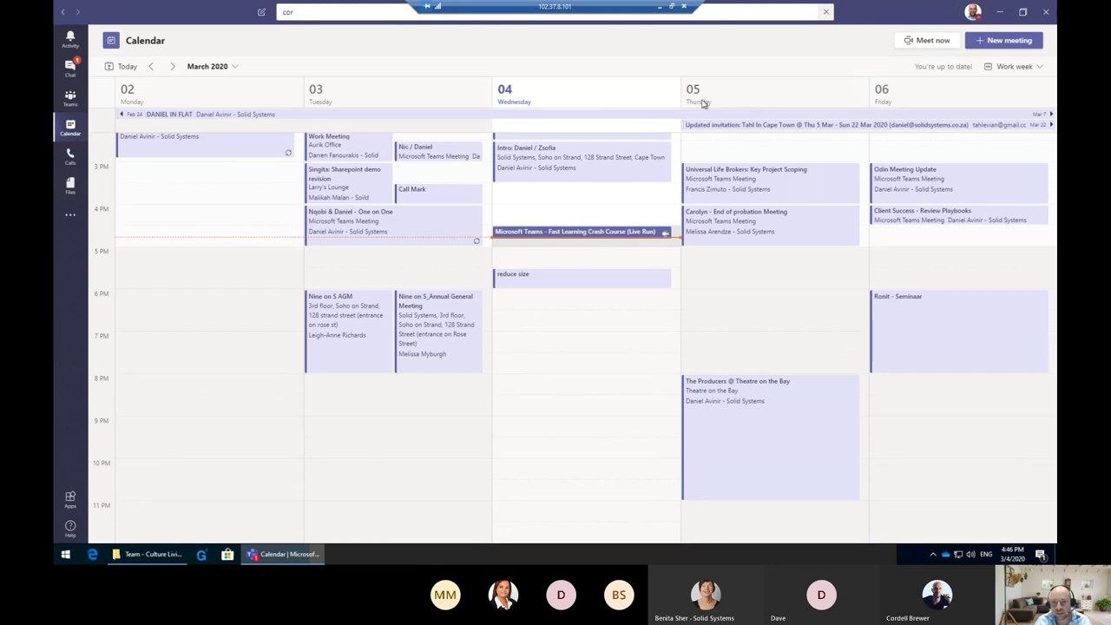
scroll(548, 264, up, 3)
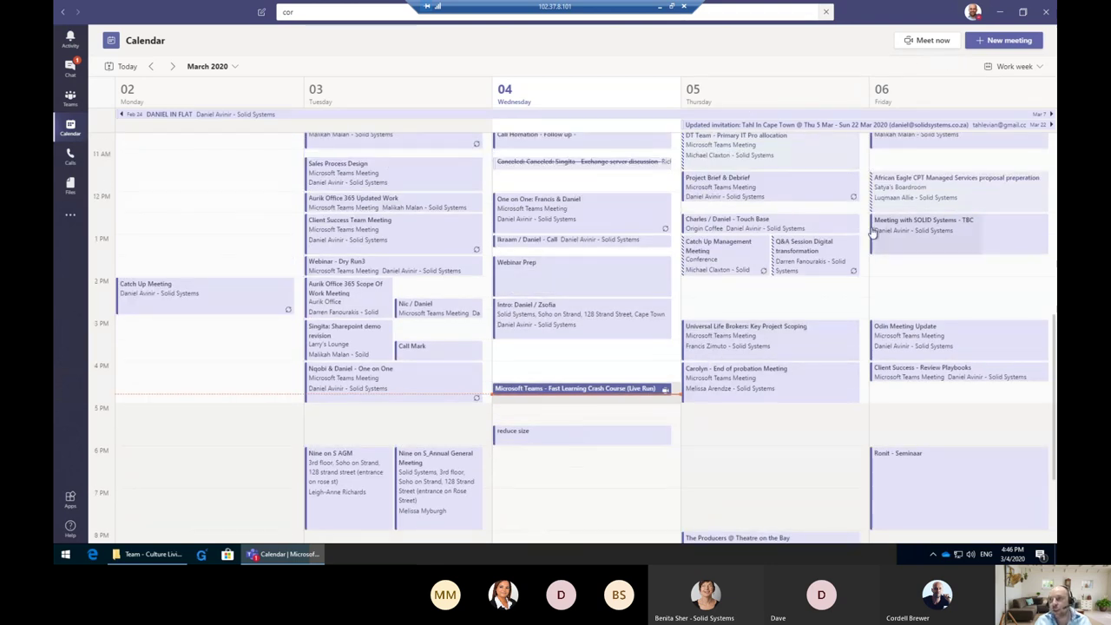
click(995, 44)
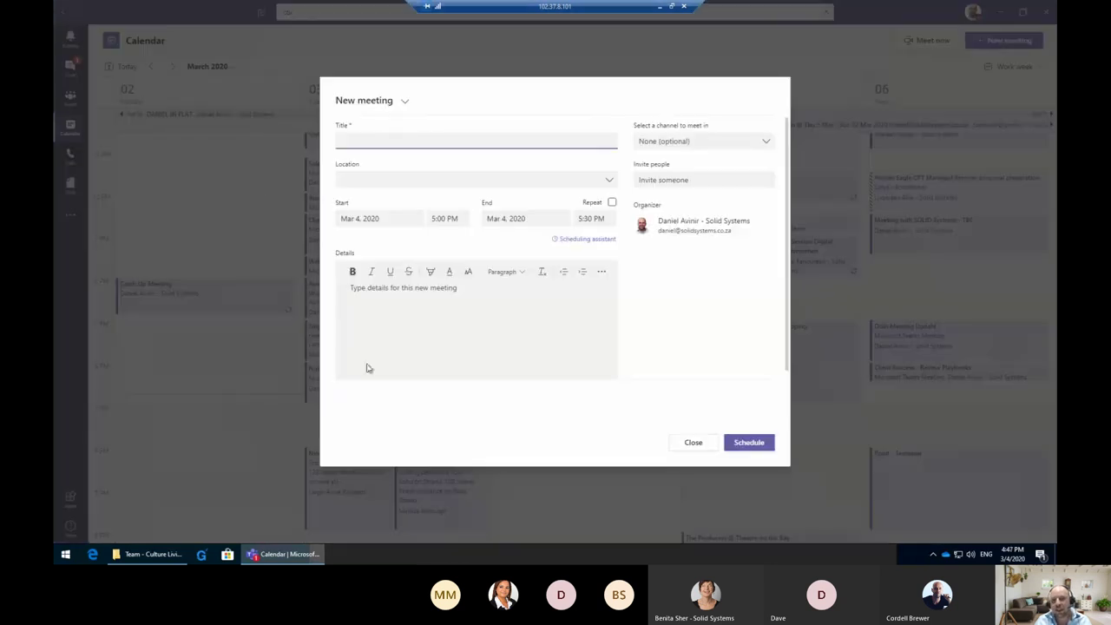
click(693, 443)
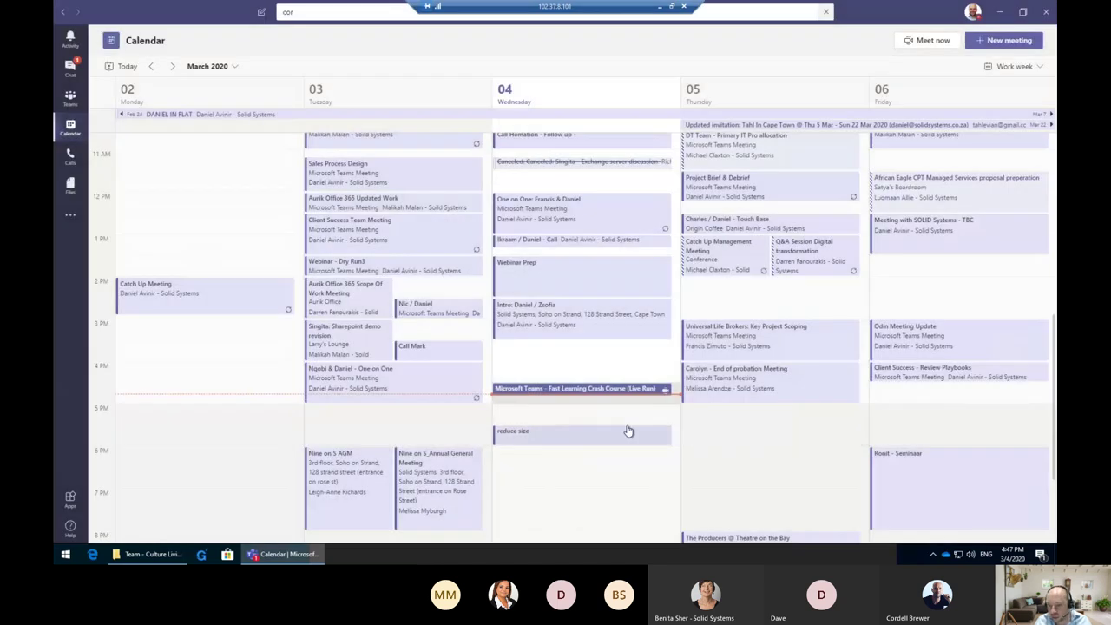
click(538, 389)
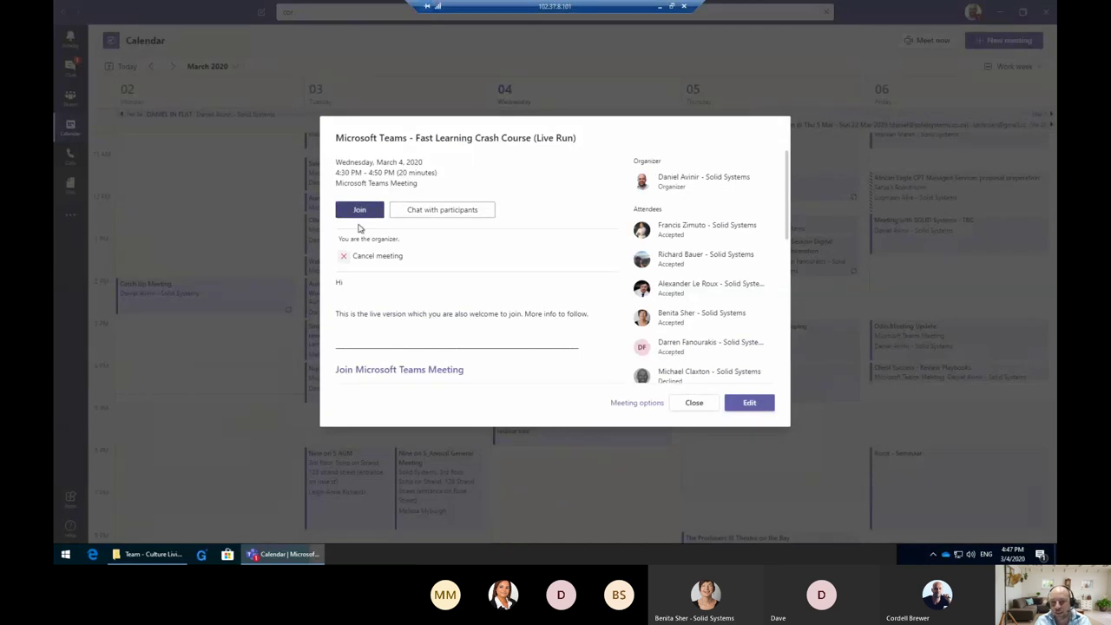
click(690, 399)
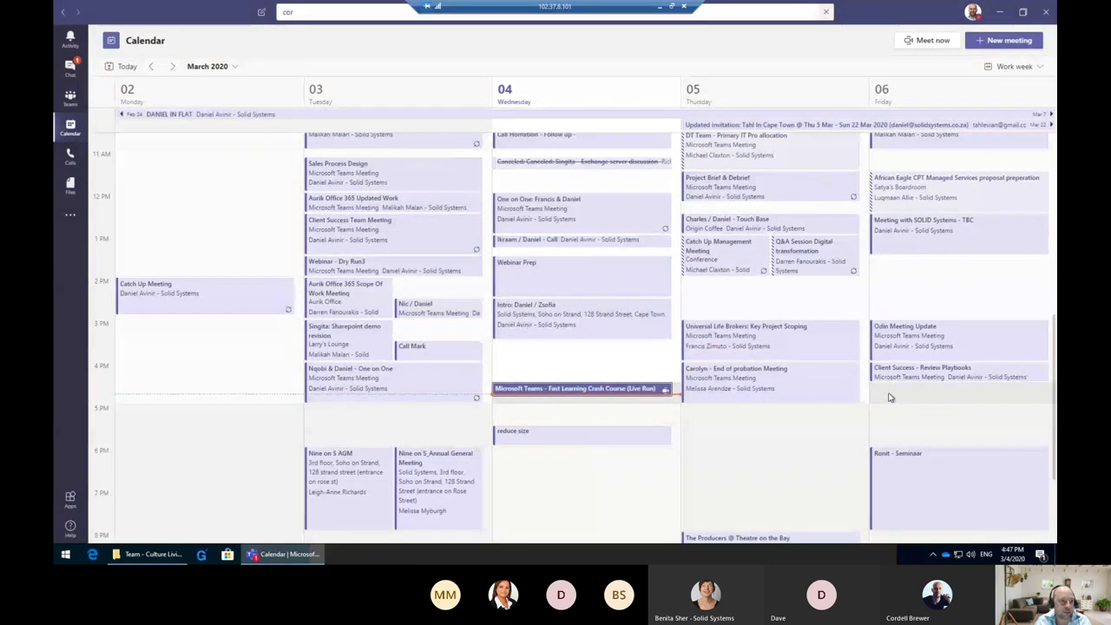
- View the speed dial contacts in Calls and the form for adding one, and cancel without adding a contact
click(72, 158)
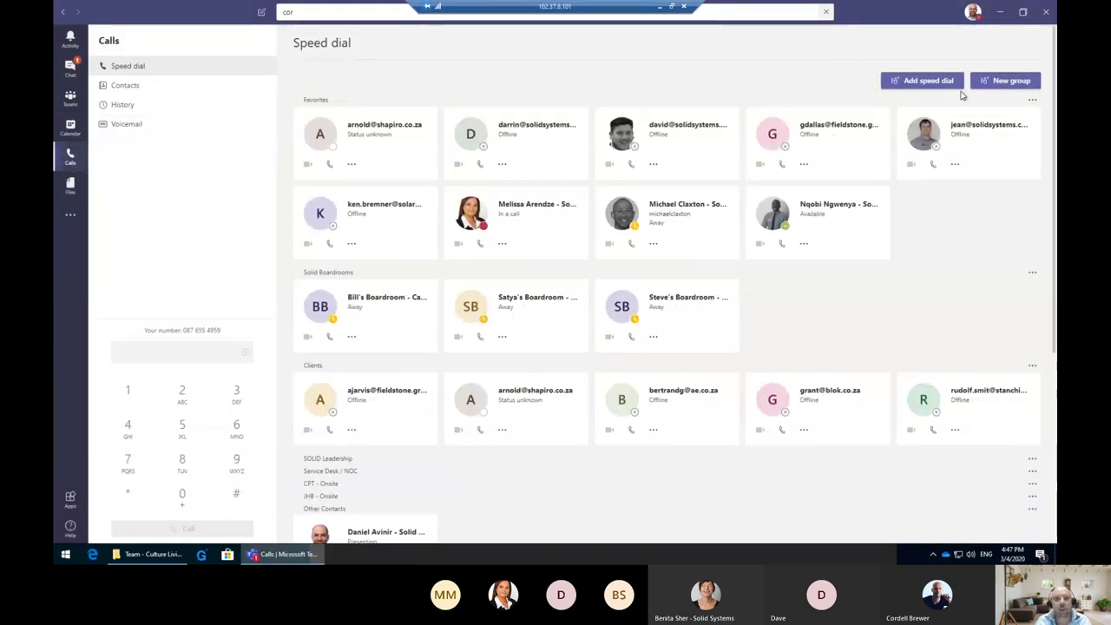
click(932, 83)
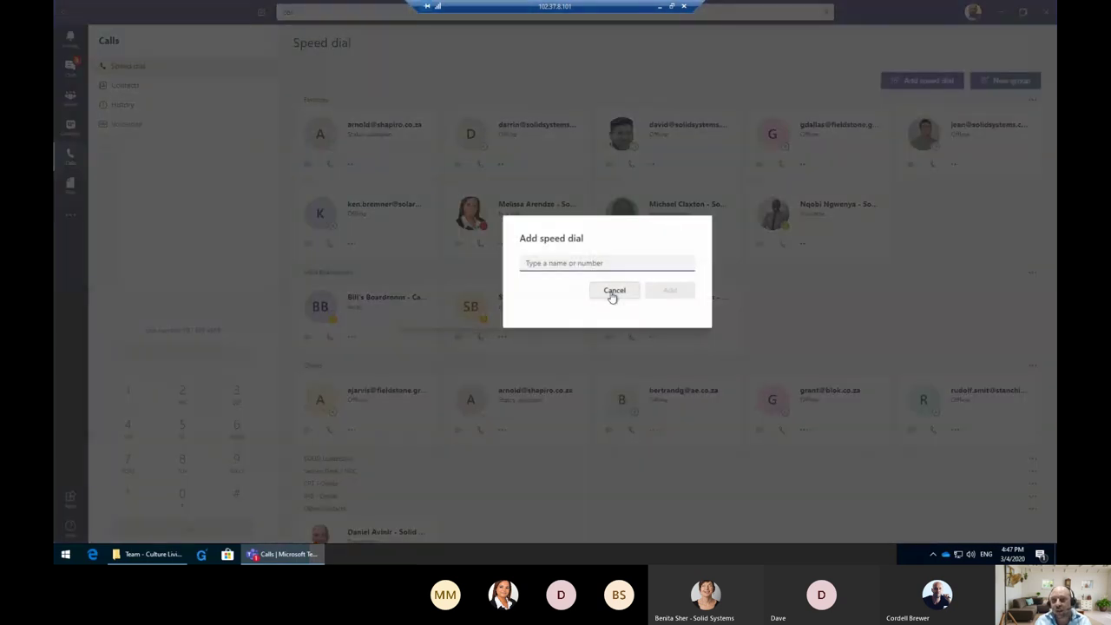
click(614, 291)
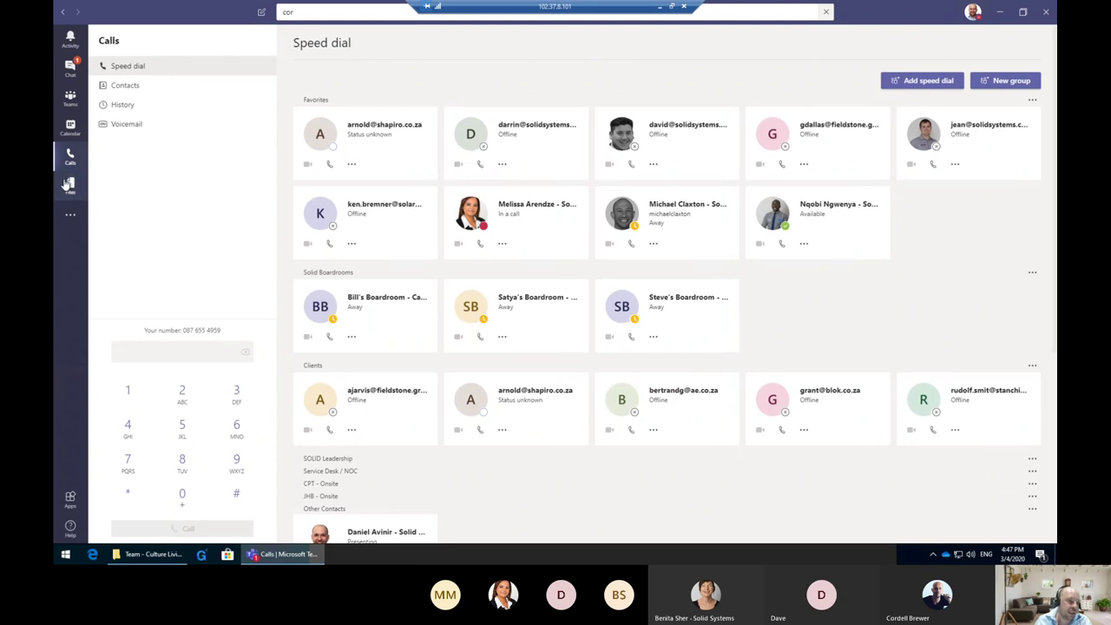
- View the recent files and the list of additional apps, and minimize the remote desktop session
click(70, 184)
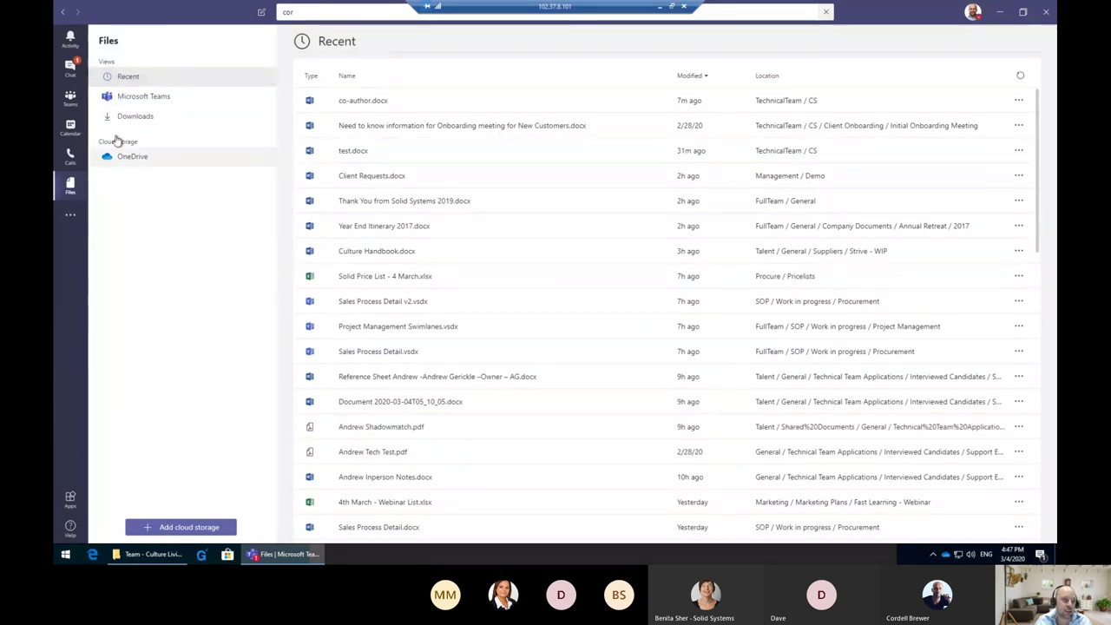
click(70, 221)
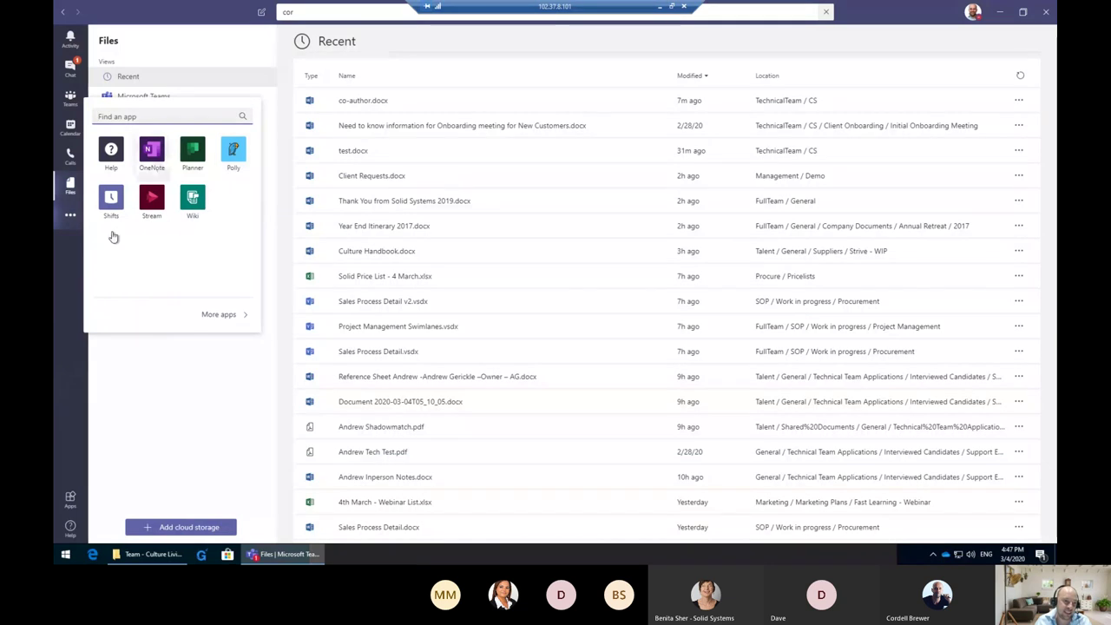
click(173, 354)
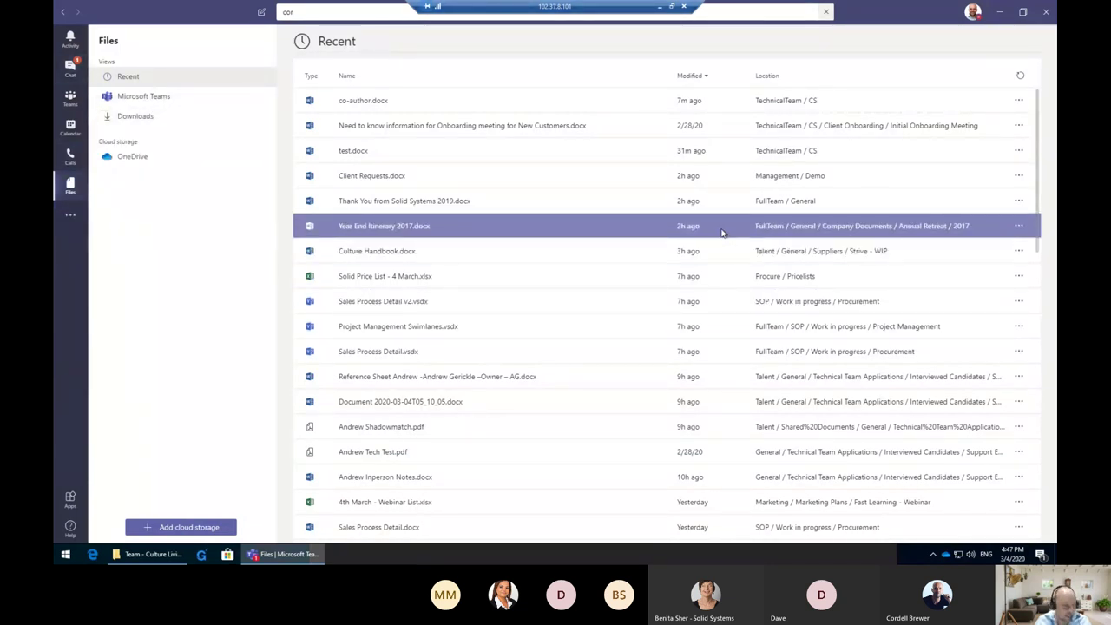
click(659, 7)
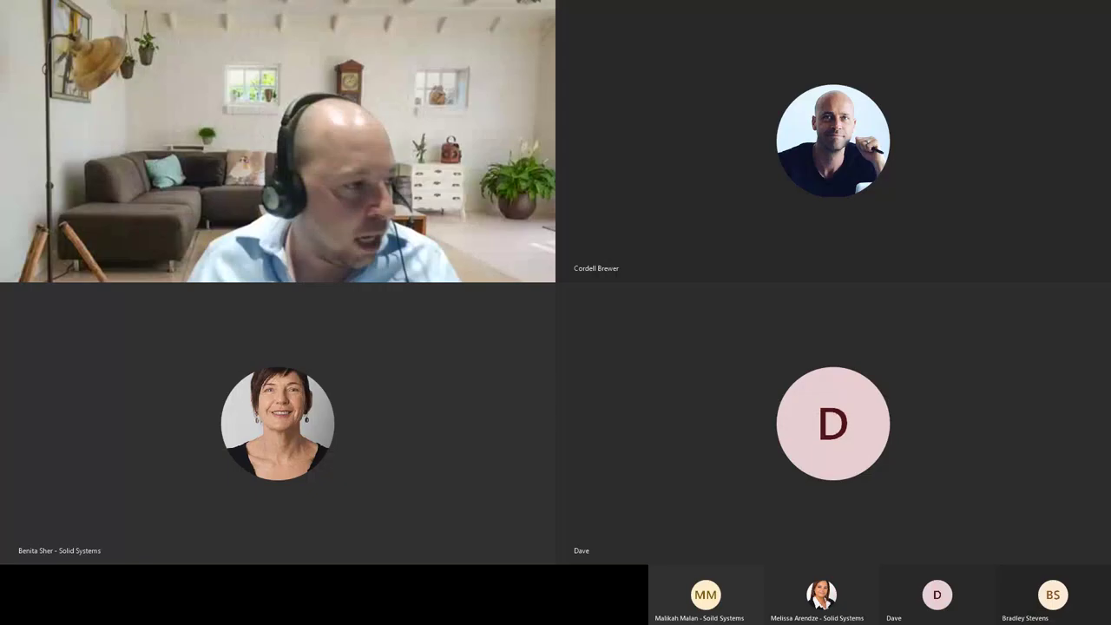